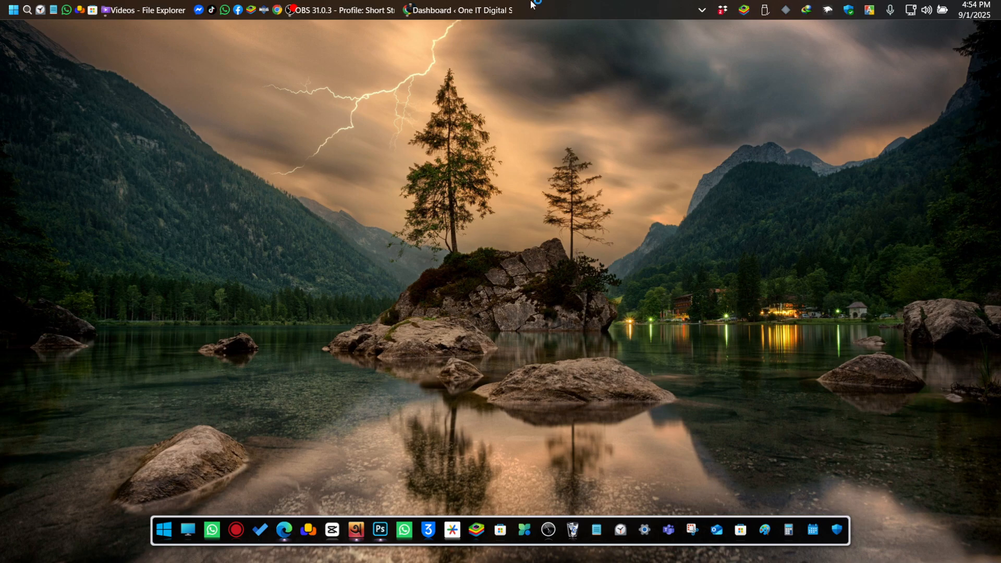
# Step: Open the page for adding themes from the WordPress site's dashboard and browse the popular themes
pyautogui.click(447, 8)
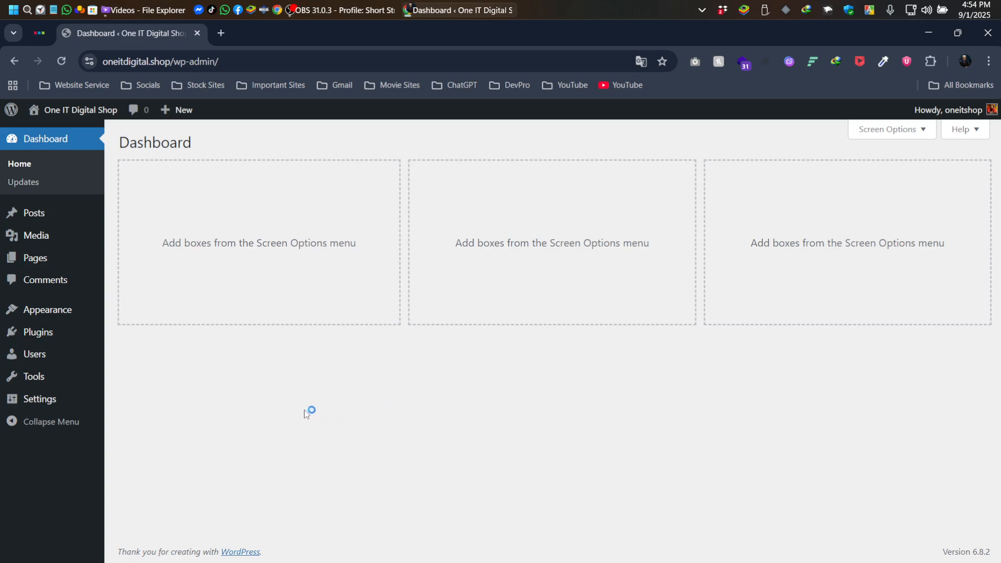
pyautogui.moveTo(40, 311)
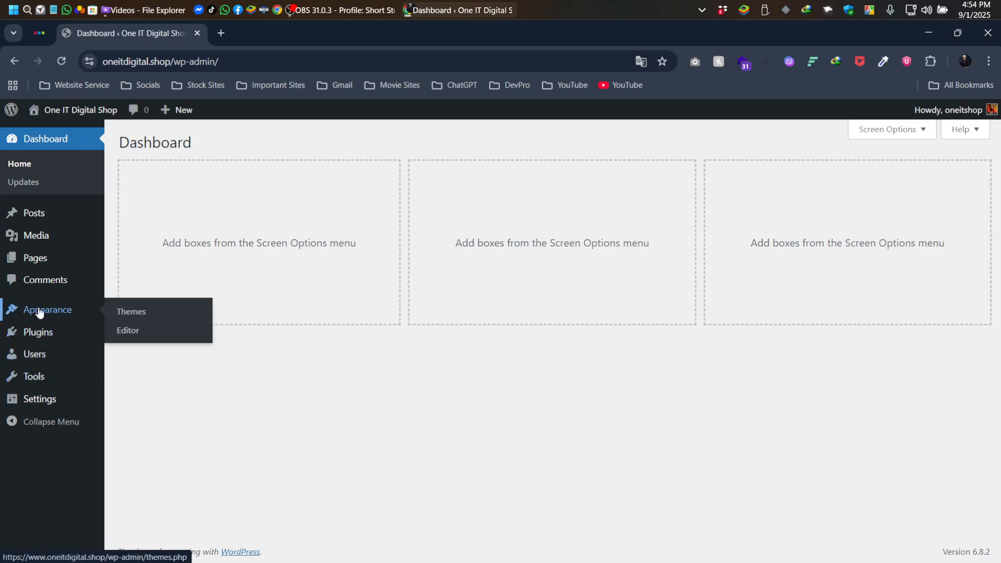
pyautogui.click(134, 312)
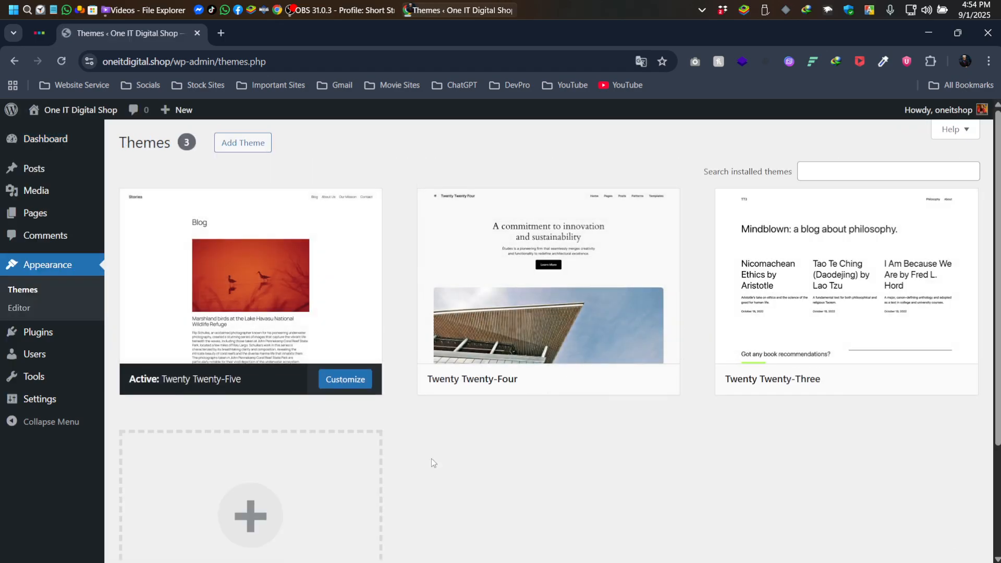
pyautogui.click(242, 146)
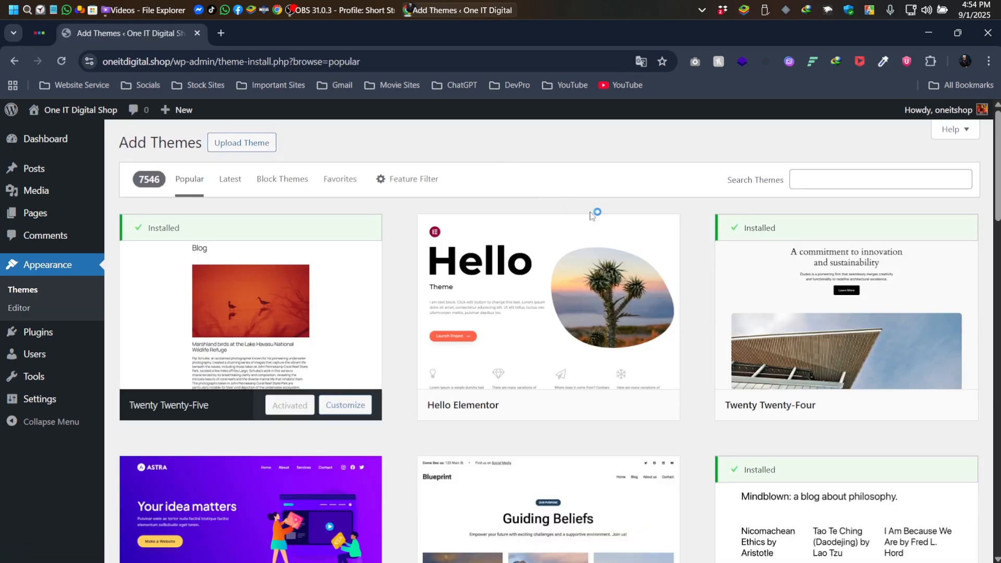
pyautogui.scroll(-10, 698, 370)
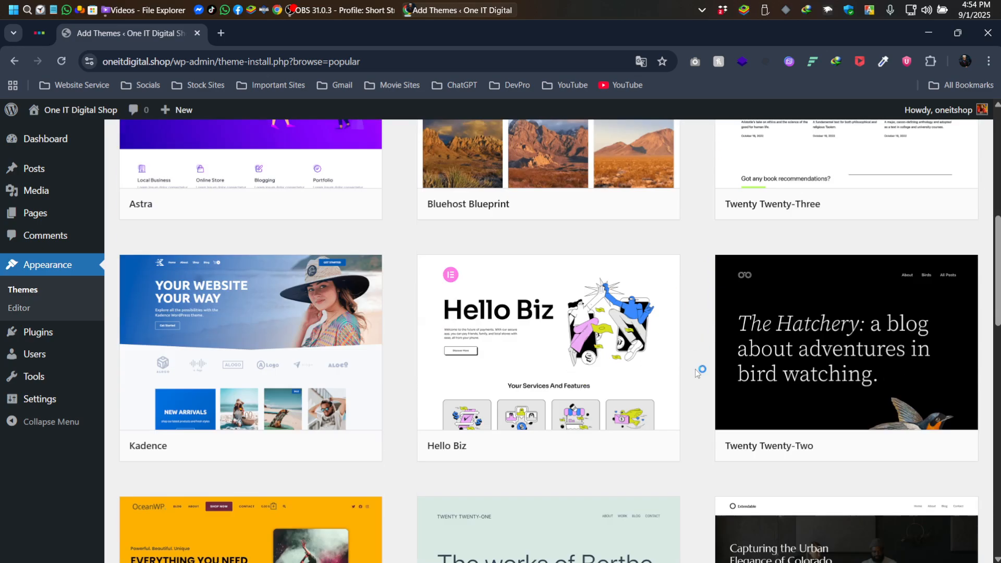
pyautogui.scroll(-13, 603, 384)
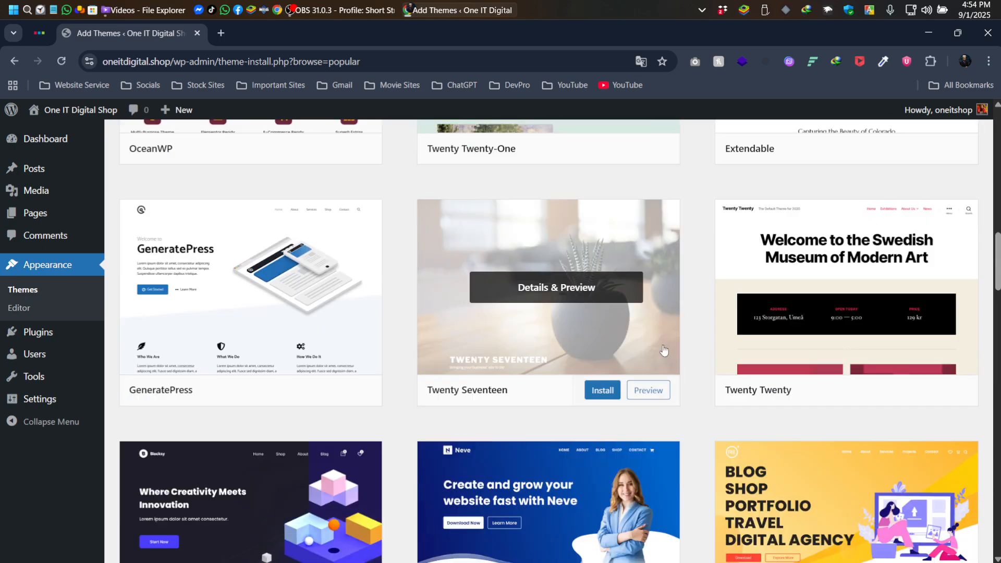
pyautogui.scroll(-10, 691, 367)
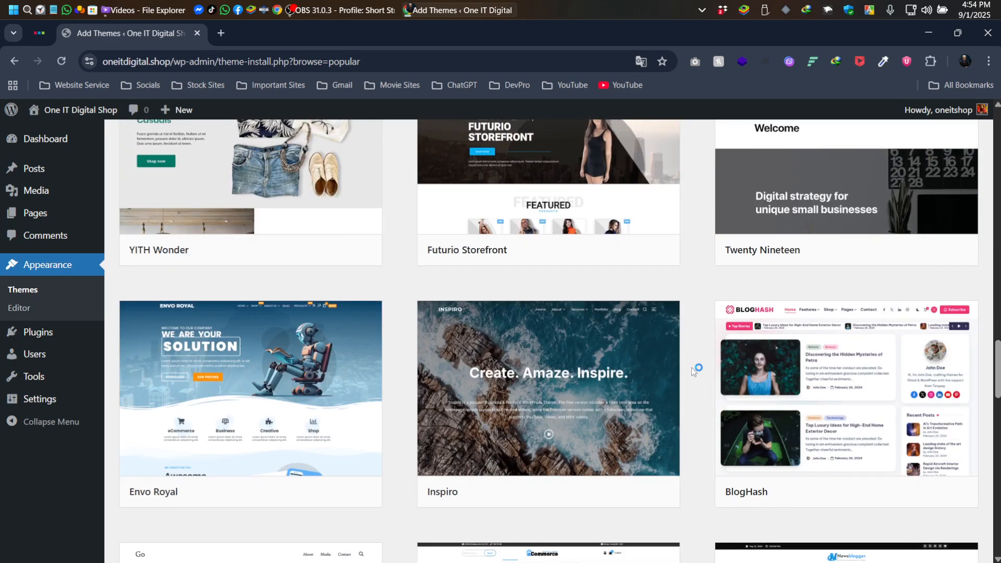
pyautogui.scroll(5, 691, 367)
pyautogui.scroll(20, 691, 368)
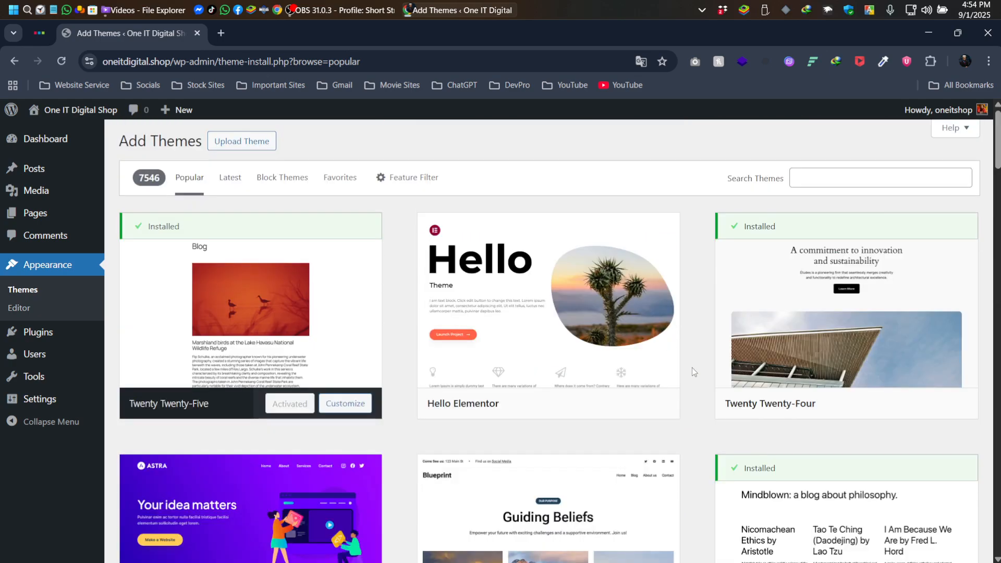
# Step: Search the web for "woodmart theme" in a new browser tab and open the theme's ThemeForest page
pyautogui.click(221, 33)
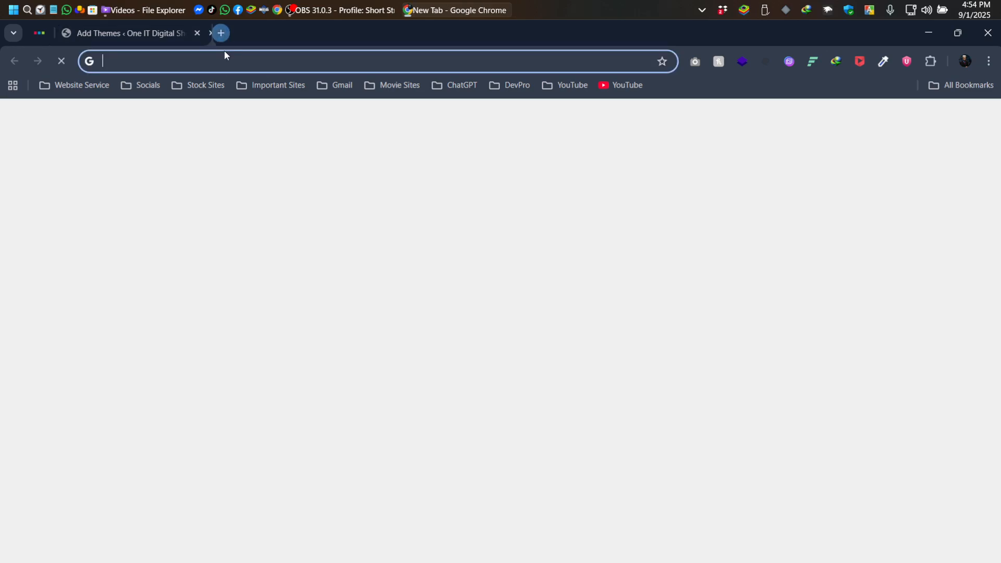
pyautogui.write('woodmar')
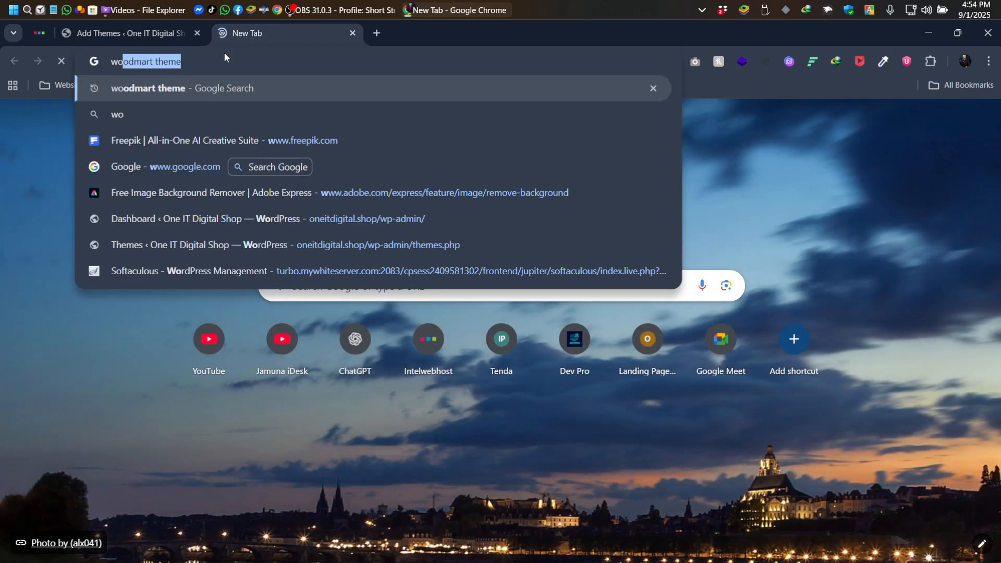
pyautogui.write('t theme')
pyautogui.press('Return')
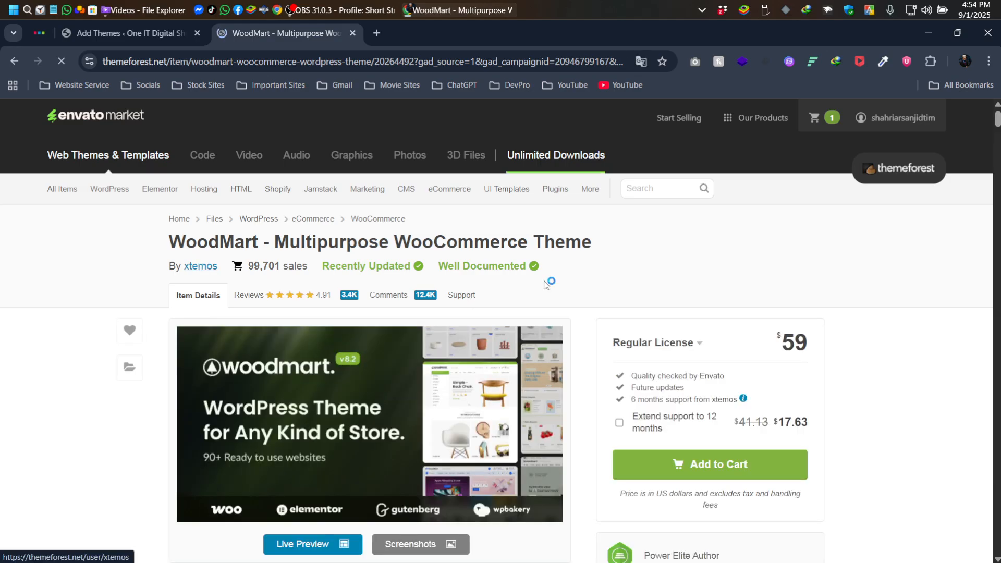
# Step: Dismiss the survey pop-up and examine the WoodMart theme's preview, details and license price on its ThemeForest page
pyautogui.scroll(-4, 544, 284)
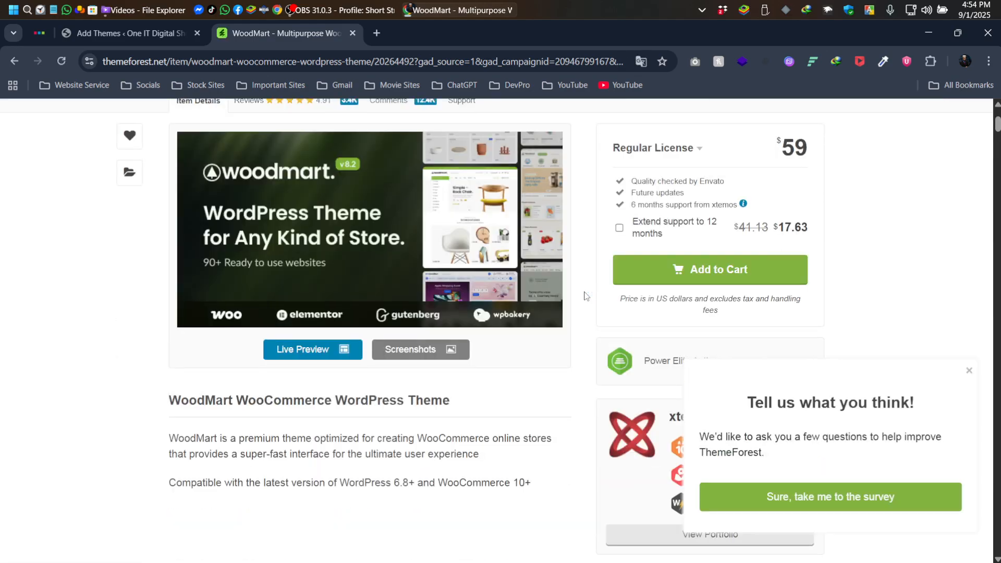
pyautogui.scroll(4, 583, 296)
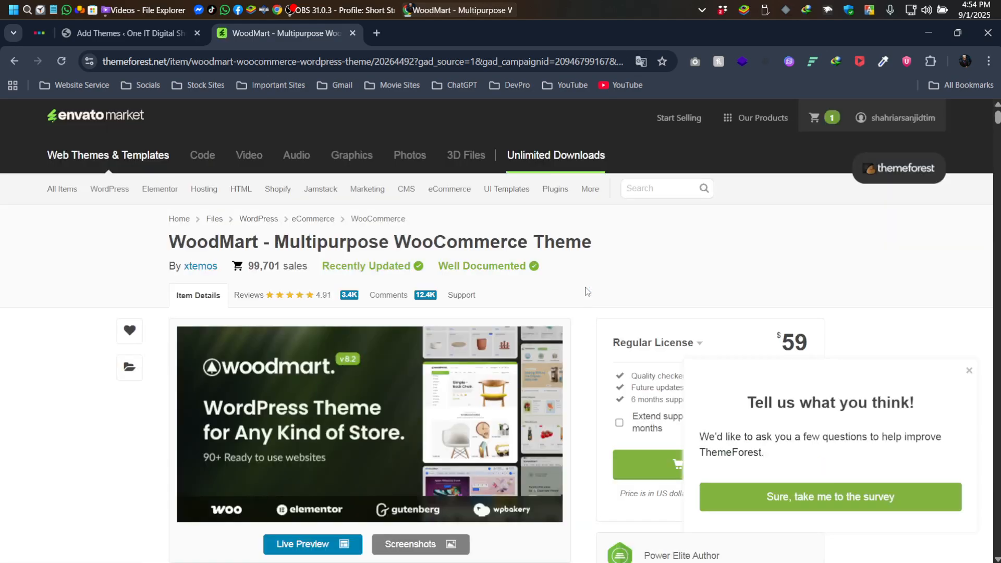
pyautogui.click(968, 370)
pyautogui.scroll(-1, 827, 308)
pyautogui.moveTo(782, 278); pyautogui.dragTo(805, 275)
pyautogui.click(853, 278)
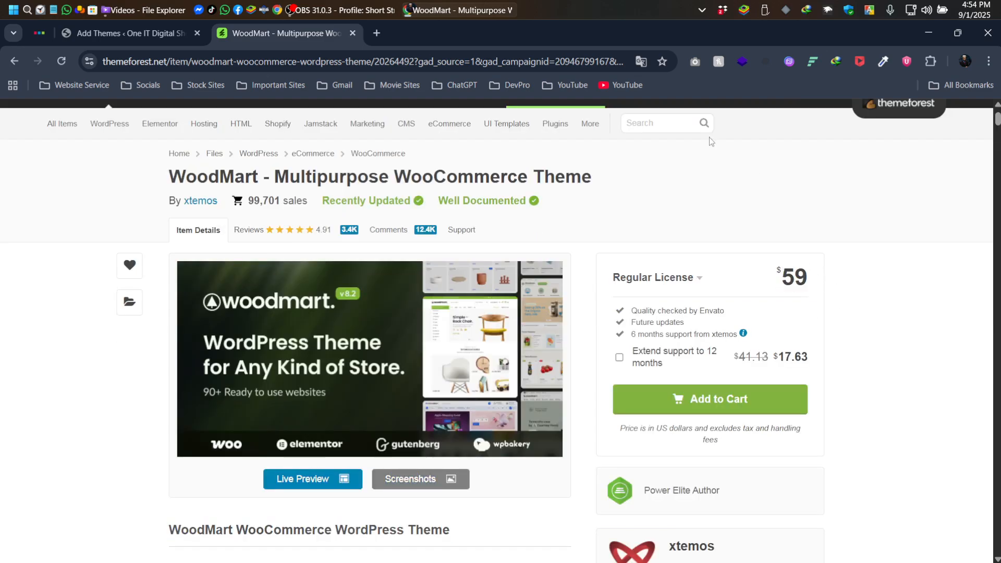
pyautogui.scroll(1, 671, 185)
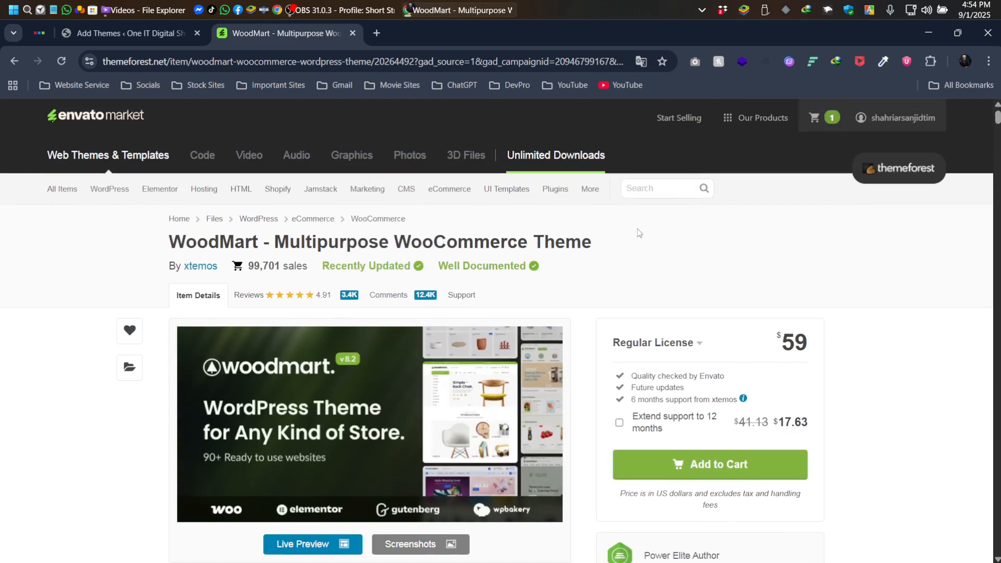
pyautogui.click(922, 35)
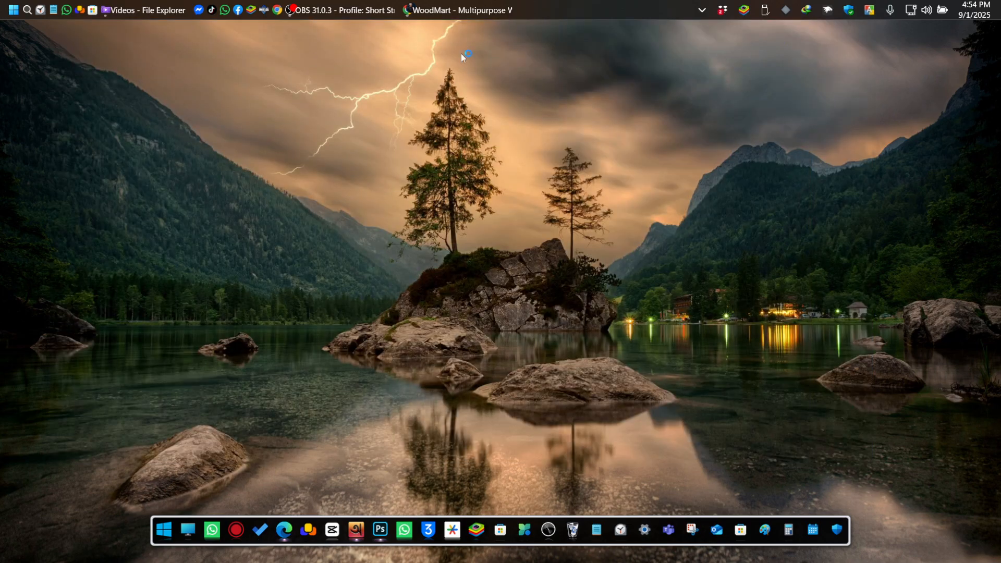
pyautogui.click(346, 11)
pyautogui.click(471, 9)
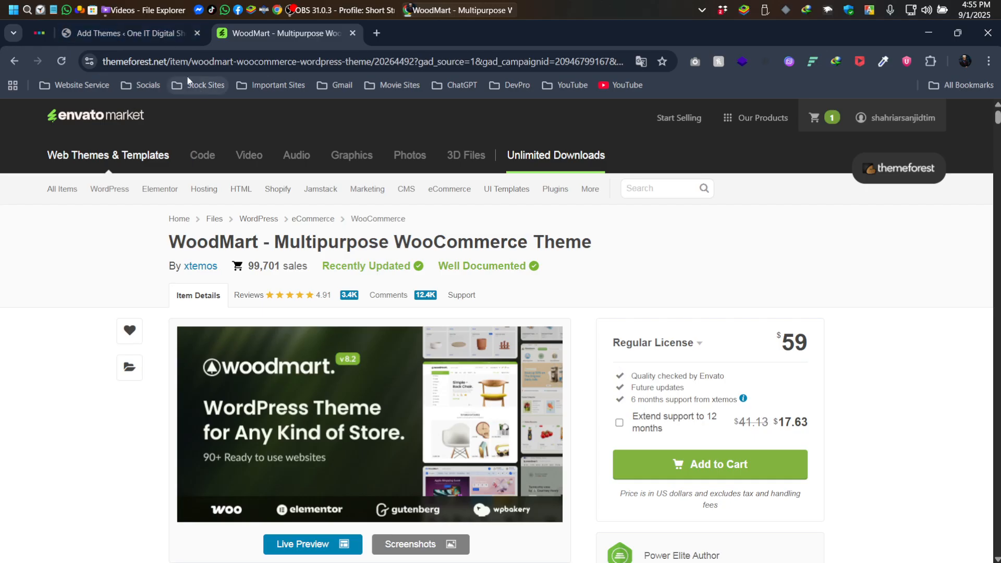
# Step: Return to the site's Add Themes page, upload woodmart-8.2.5.zip from the E: drive and install it as a theme
pyautogui.click(120, 32)
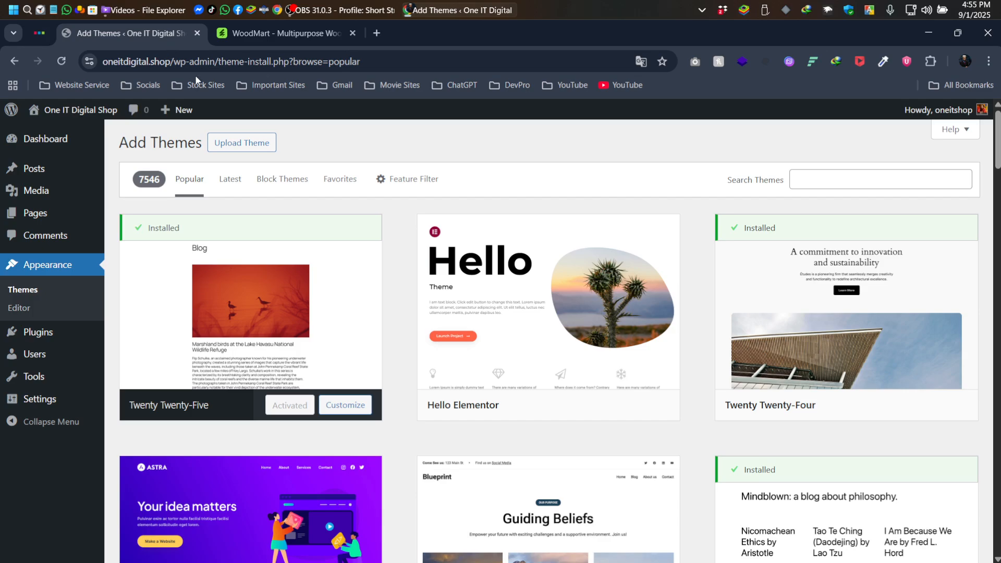
pyautogui.click(244, 143)
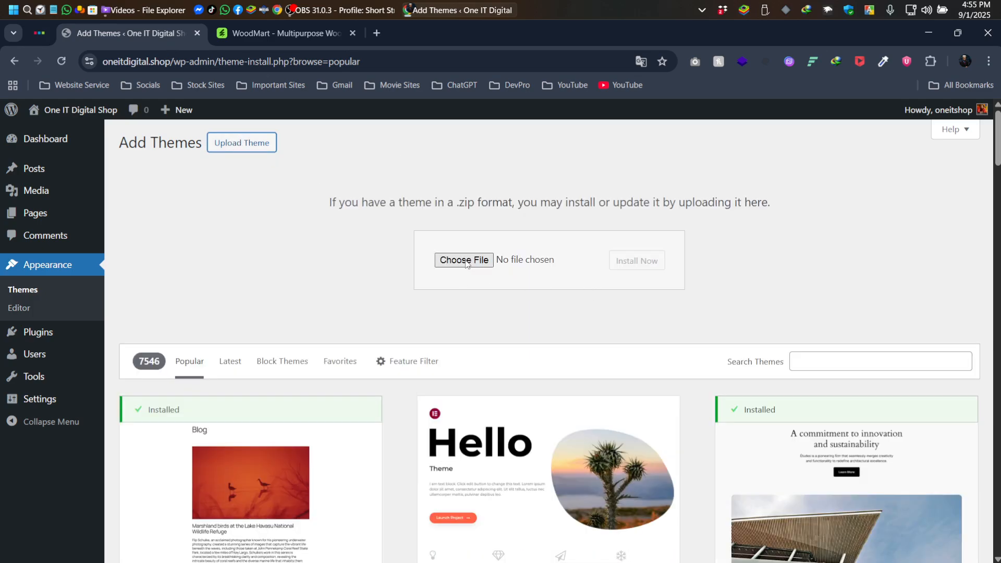
pyautogui.click(467, 264)
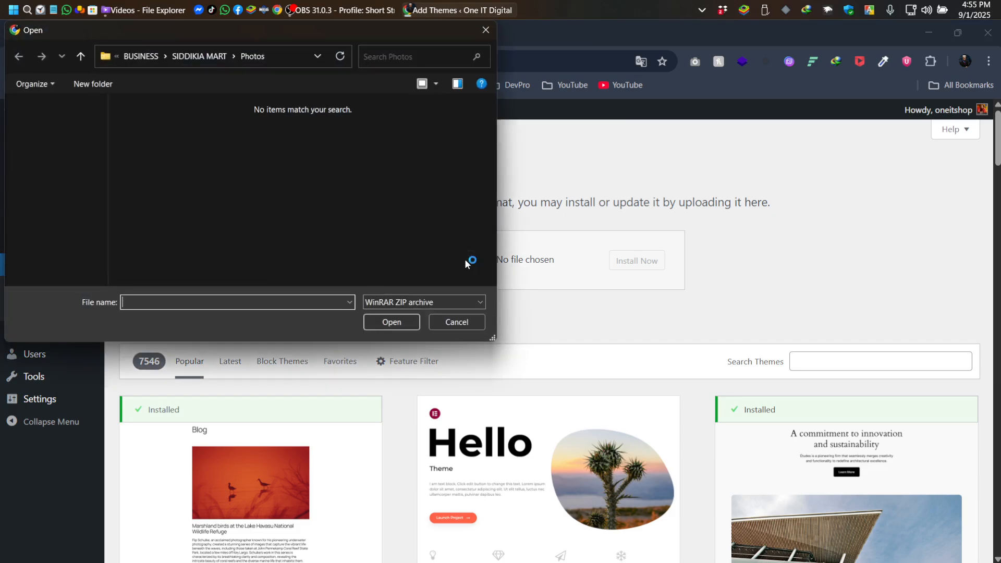
pyautogui.click(141, 58)
pyautogui.click(139, 56)
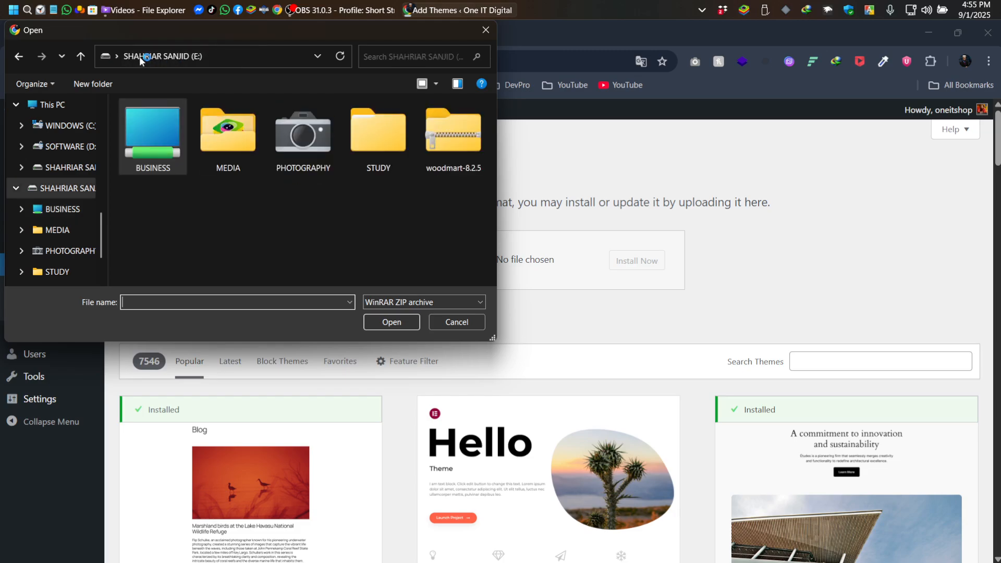
pyautogui.click(455, 148)
pyautogui.doubleClick(458, 150)
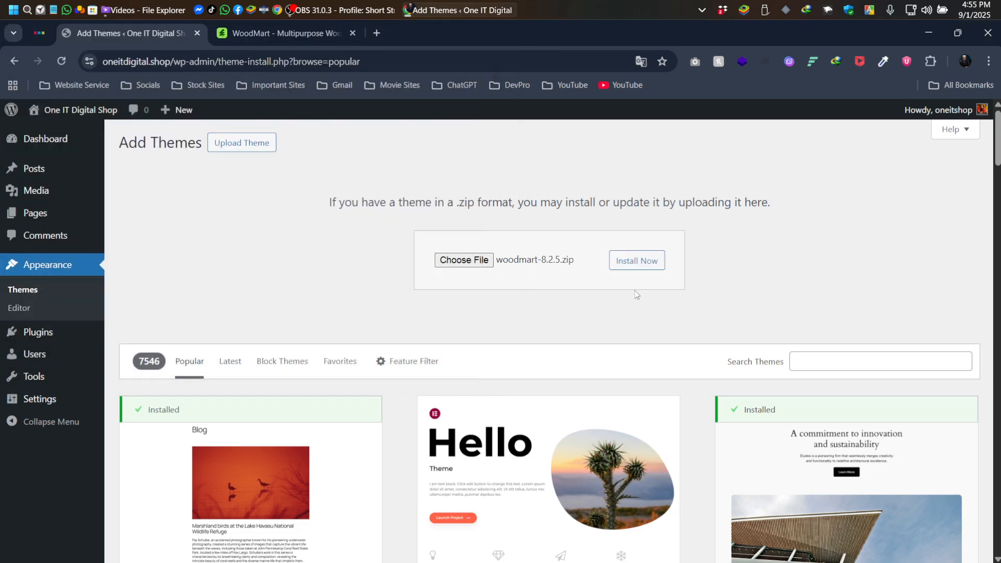
pyautogui.click(628, 270)
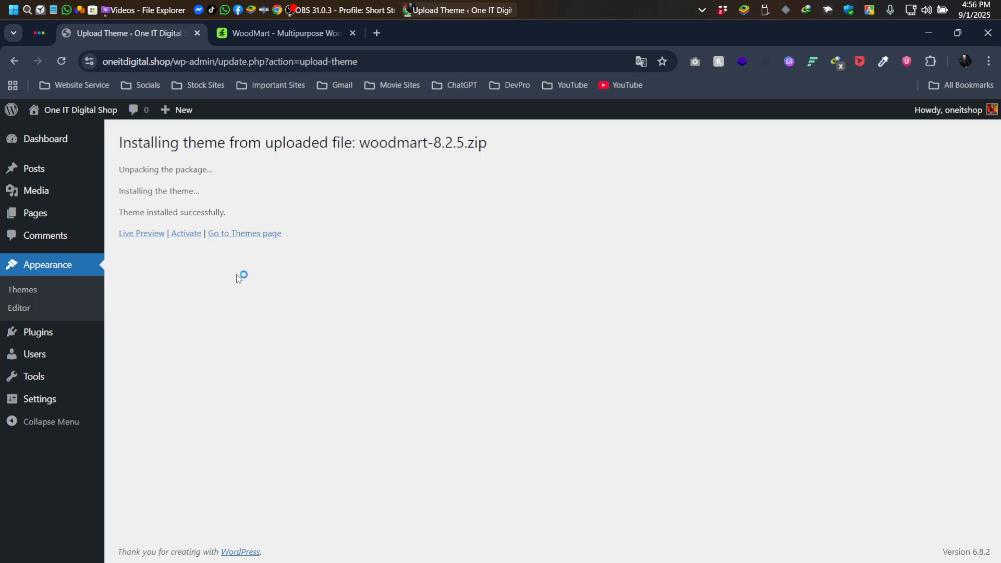
# Step: Activate the installed WoodMart theme and start its setup wizard
pyautogui.click(185, 237)
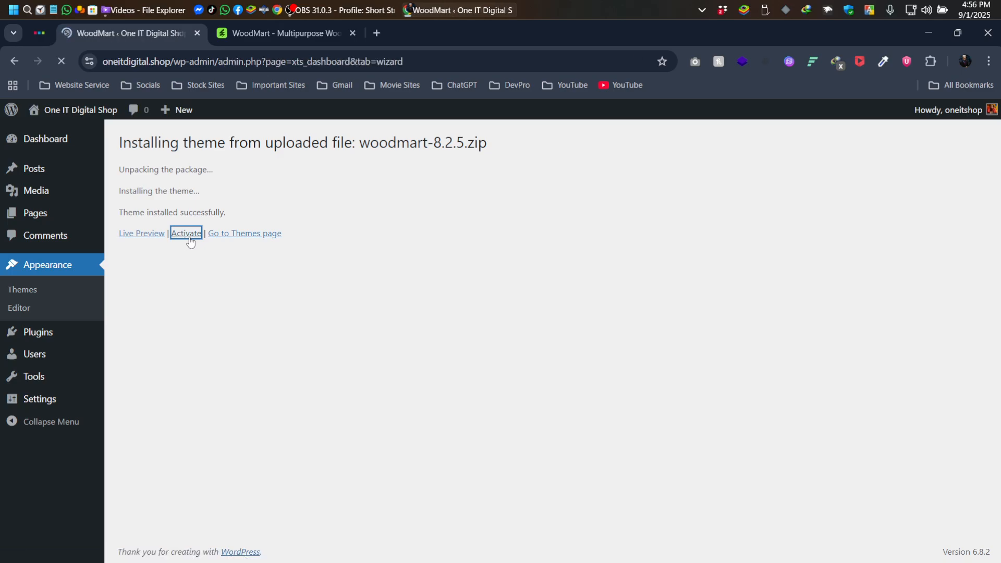
pyautogui.scroll(-2, 896, 352)
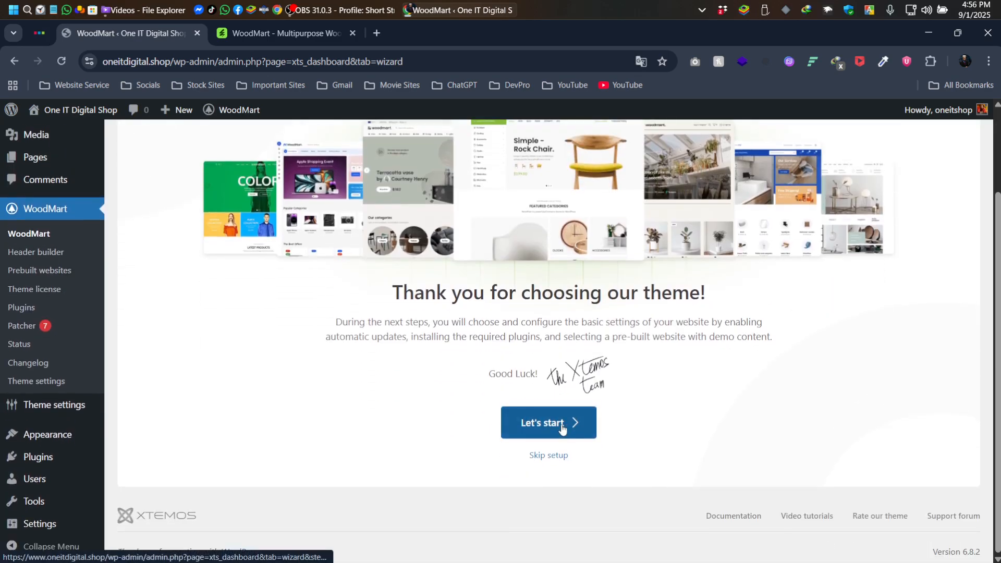
pyautogui.click(560, 424)
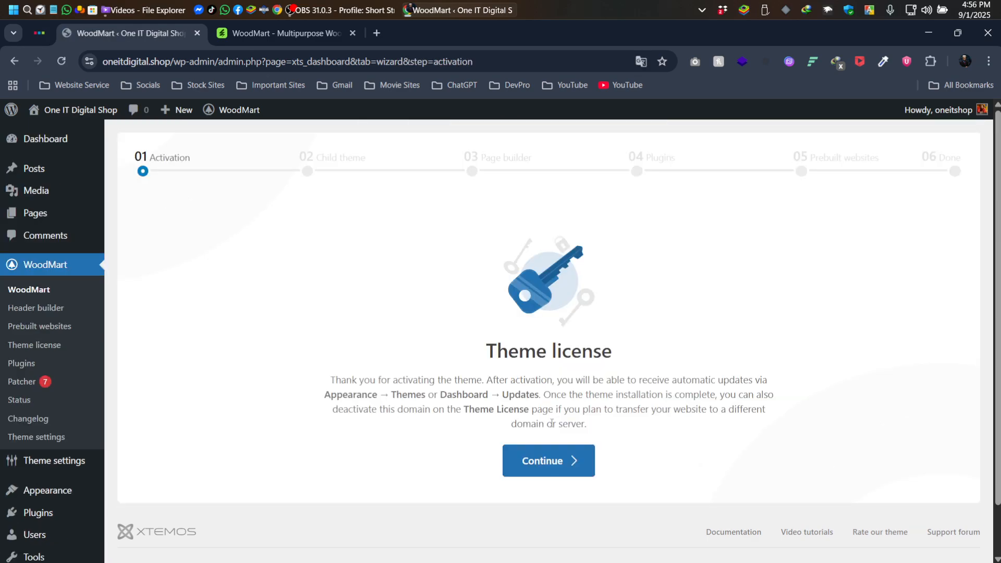
# Step: Continue past the wizard's theme license stage and skip installing the child theme
pyautogui.scroll(-2, 703, 396)
pyautogui.click(553, 478)
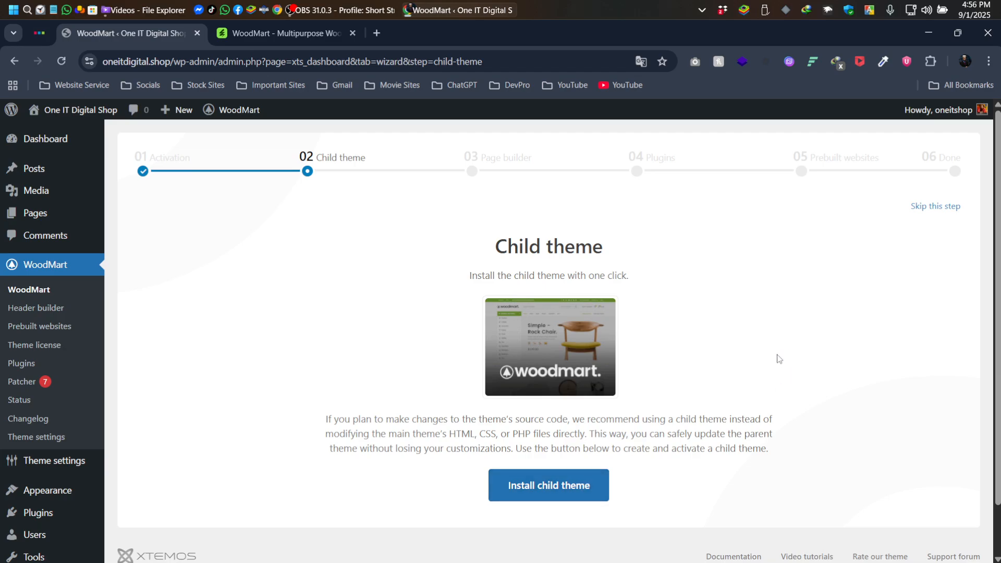
pyautogui.click(933, 209)
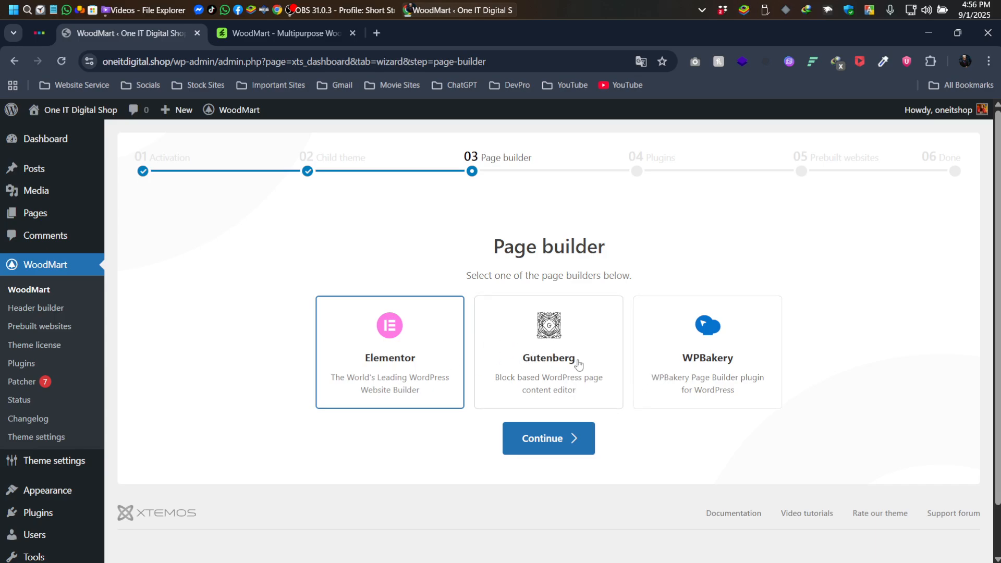
# Step: Choose Elementor as the page builder and continue to the wizard's plugins stage
pyautogui.click(566, 347)
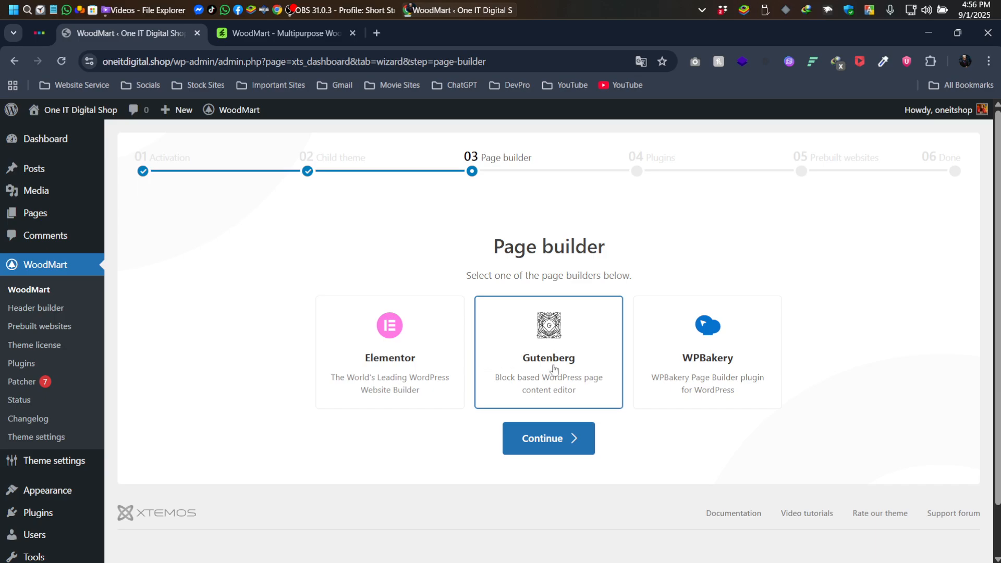
pyautogui.click(709, 355)
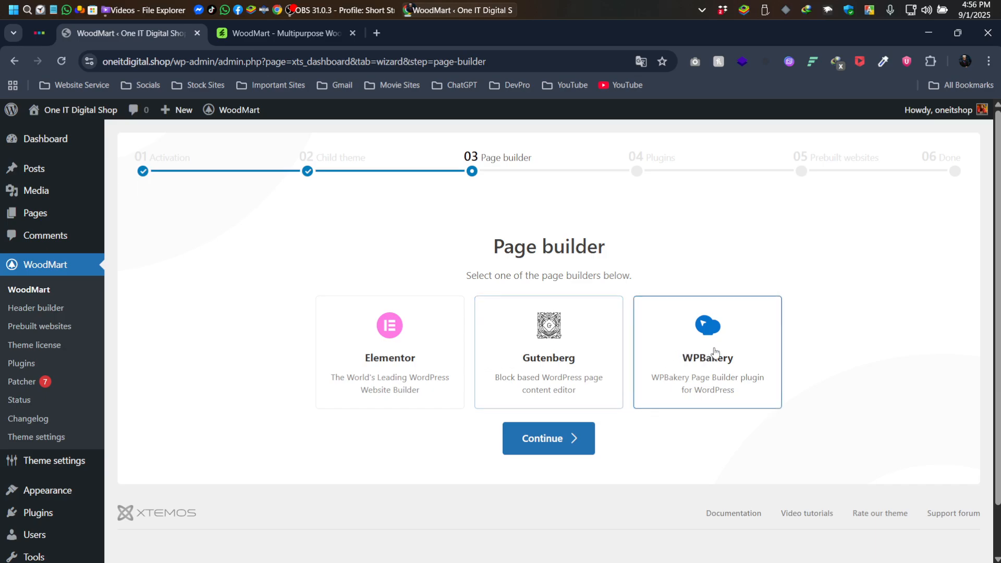
pyautogui.click(392, 354)
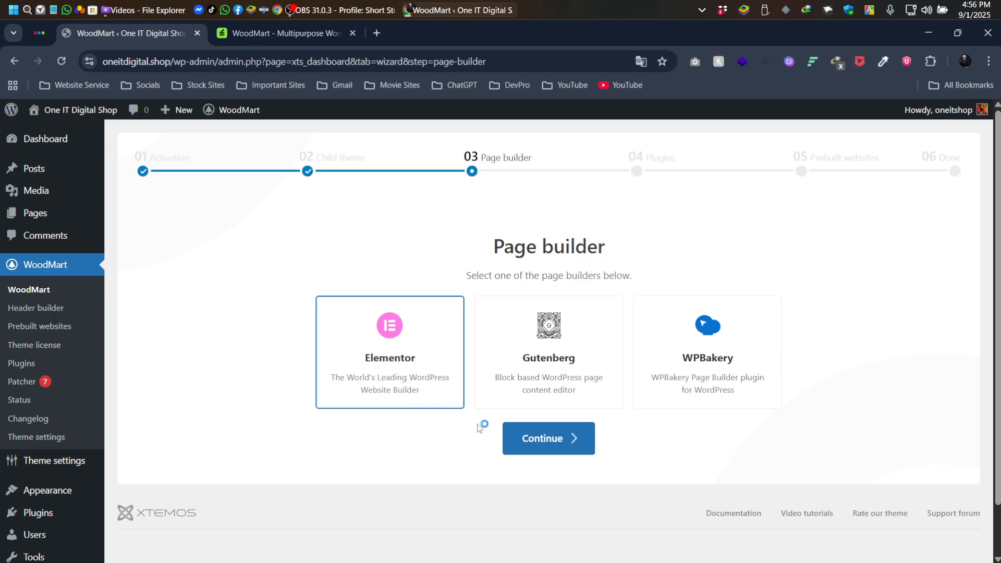
pyautogui.click(545, 443)
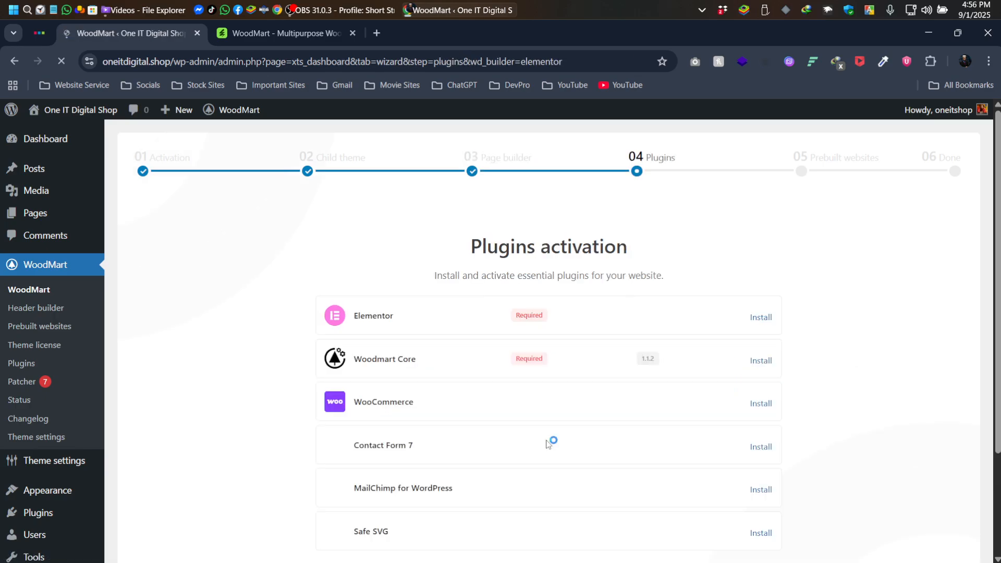
# Step: Review the listed plugins and start installing and activating all of them, including Elementor, Woodmart Core and WooCommerce
pyautogui.scroll(-1, 828, 278)
pyautogui.scroll(-1, 828, 279)
pyautogui.scroll(1, 834, 281)
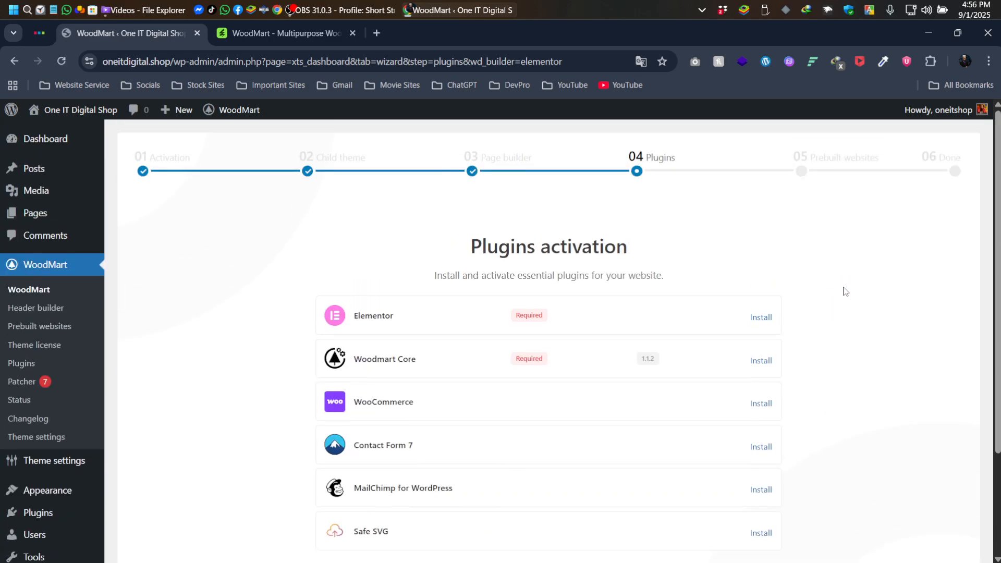
pyautogui.scroll(-2, 842, 290)
pyautogui.scroll(2, 811, 290)
pyautogui.scroll(-1, 808, 292)
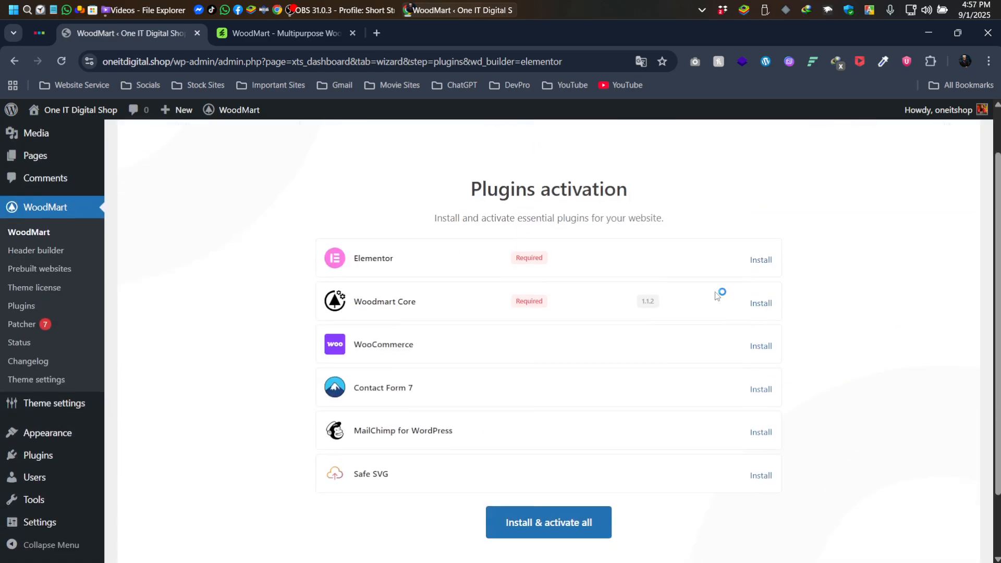
pyautogui.click(537, 515)
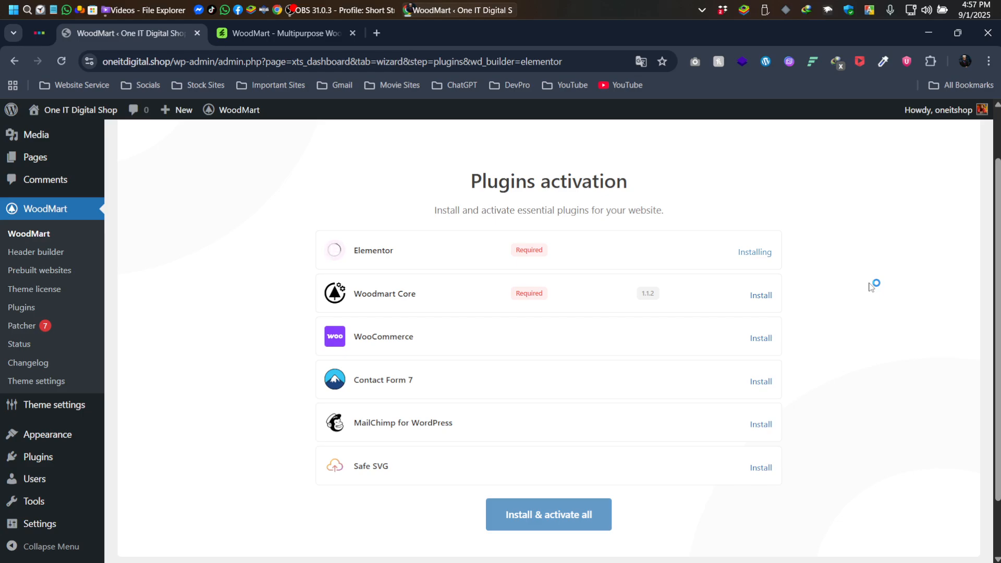
# Step: Continue to the wizard's prebuilt websites stage once all plugins are activated, and close the browser tab with the WoodMart product page
pyautogui.scroll(-2, 869, 287)
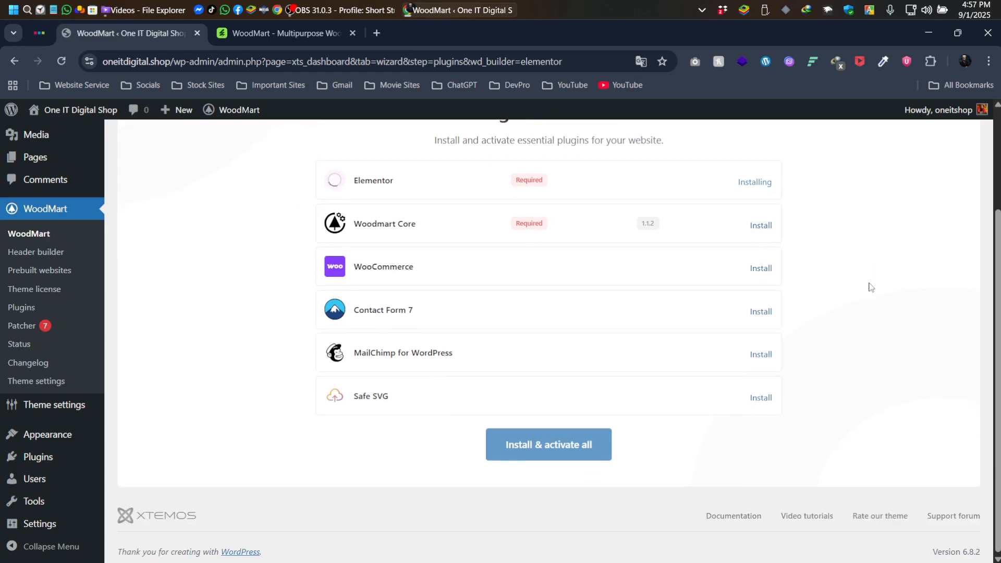
pyautogui.scroll(4, 870, 286)
pyautogui.scroll(-1, 869, 287)
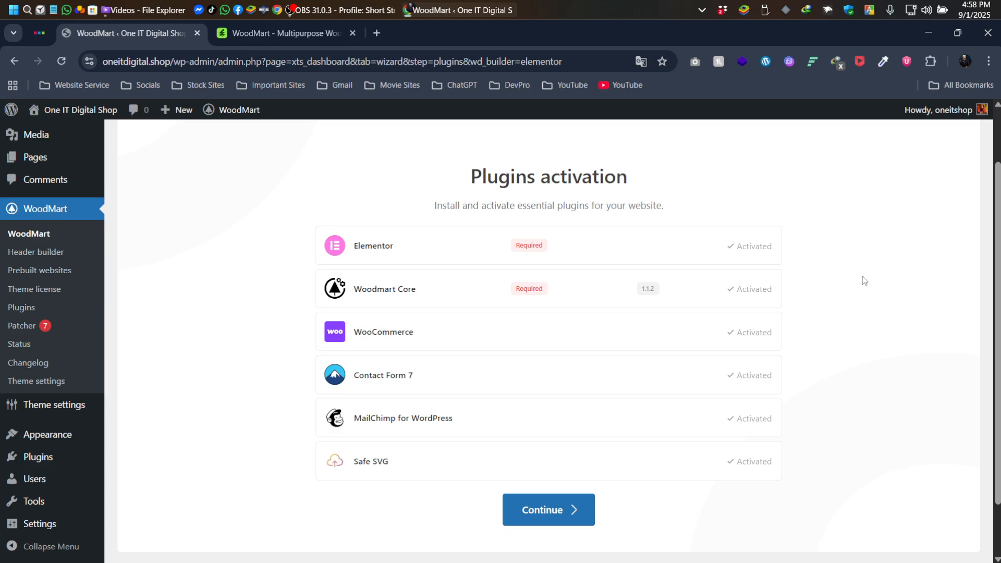
pyautogui.scroll(-2, 844, 269)
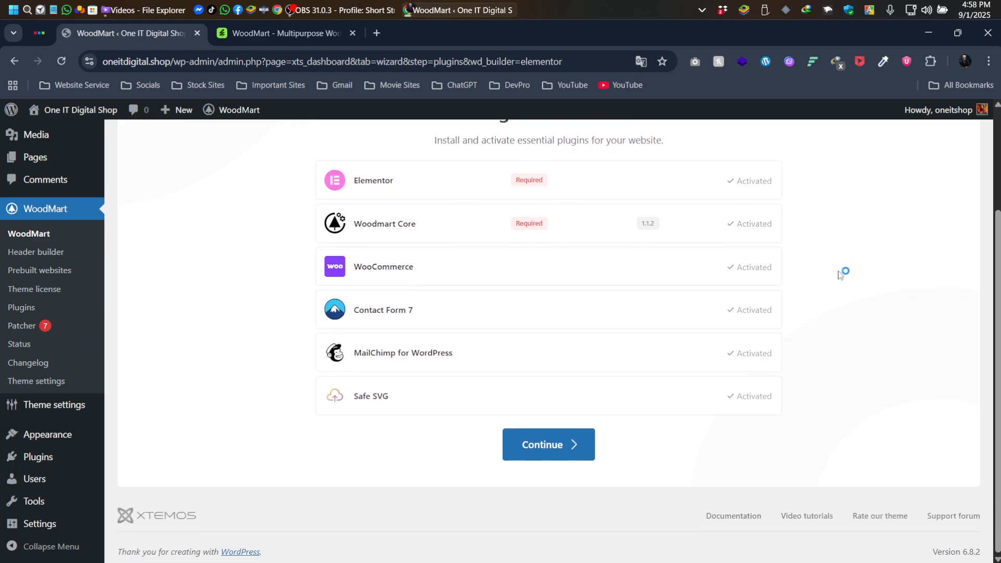
pyautogui.click(567, 455)
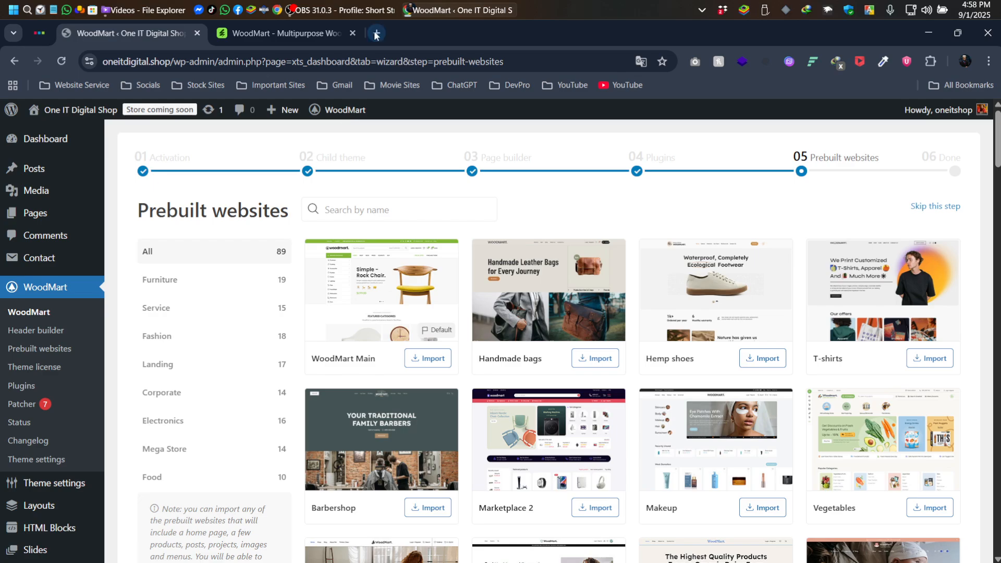
pyautogui.click(353, 34)
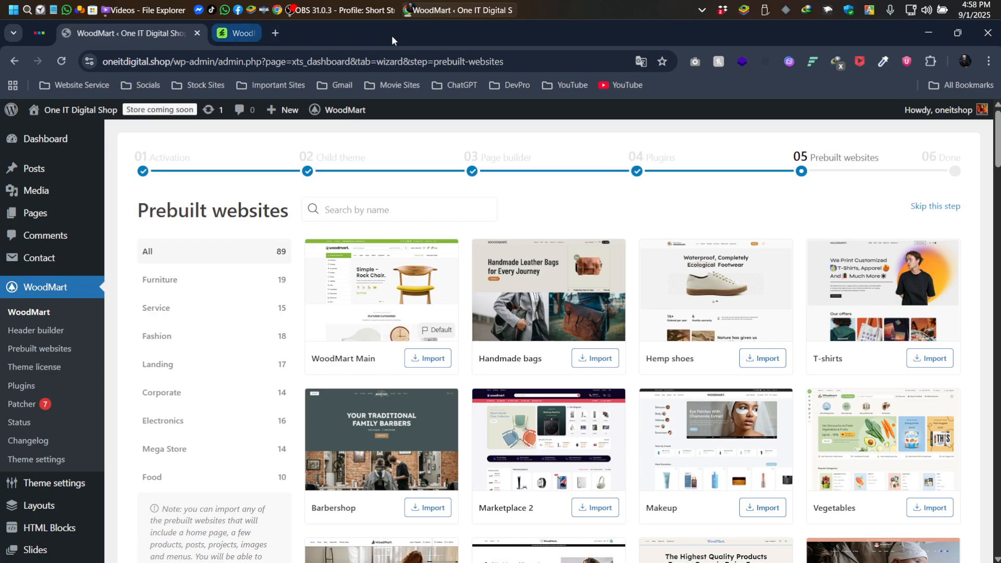
# Step: Examine the full collection of prebuilt websites and the available design categories
pyautogui.scroll(-7, 726, 162)
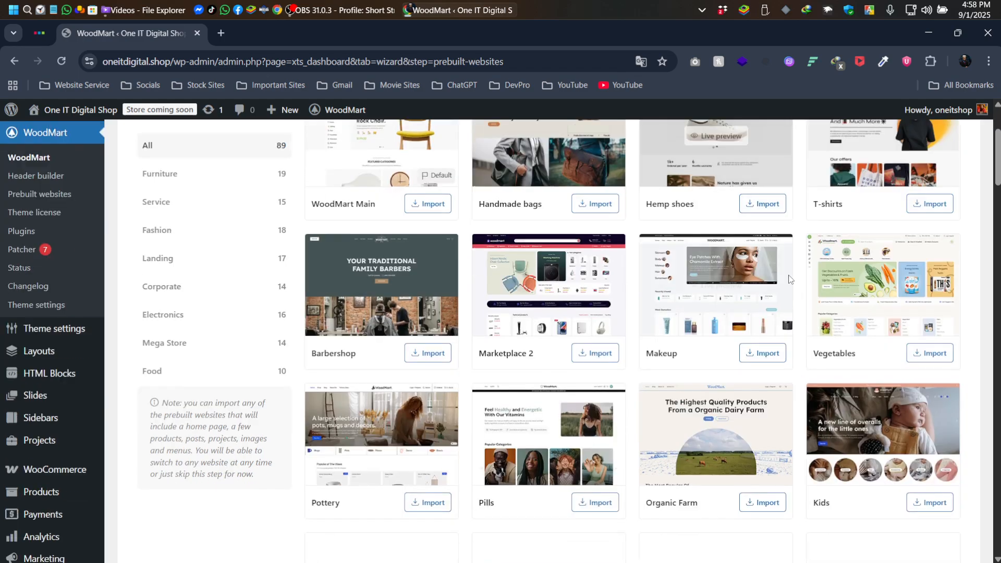
pyautogui.scroll(-8, 762, 330)
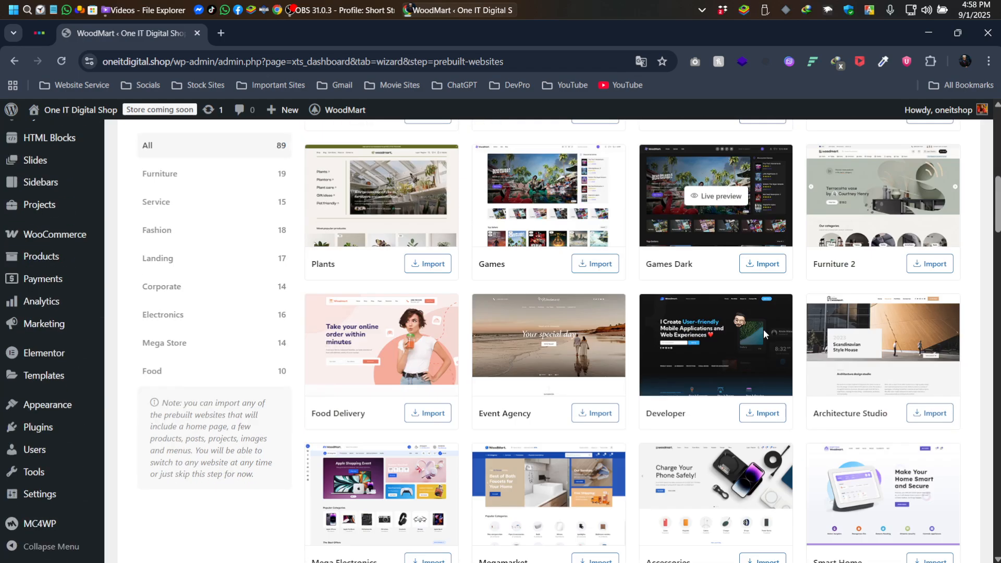
pyautogui.scroll(11, 763, 329)
pyautogui.scroll(3, 763, 333)
pyautogui.scroll(-2, 763, 334)
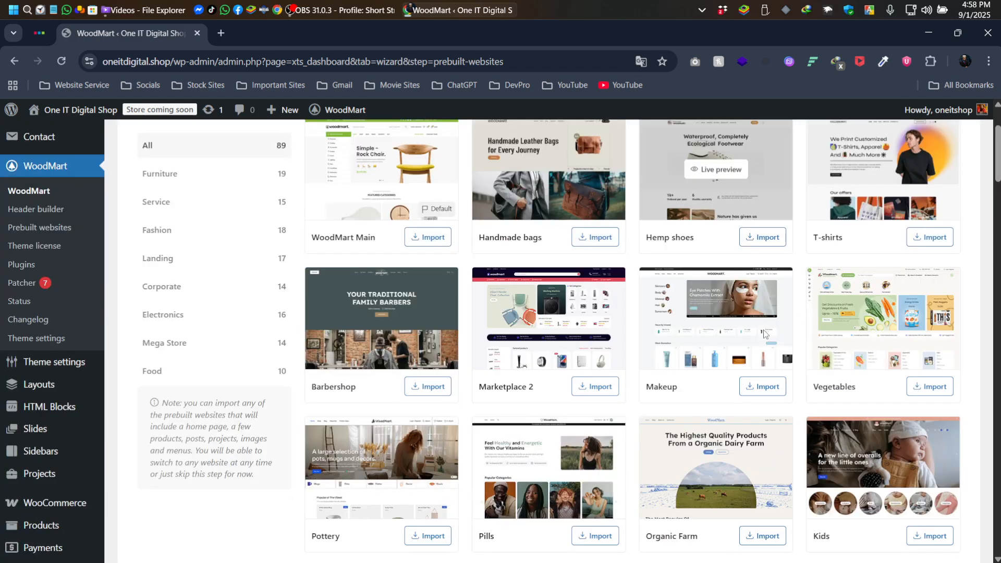
pyautogui.scroll(3, 763, 329)
pyautogui.scroll(-16, 763, 329)
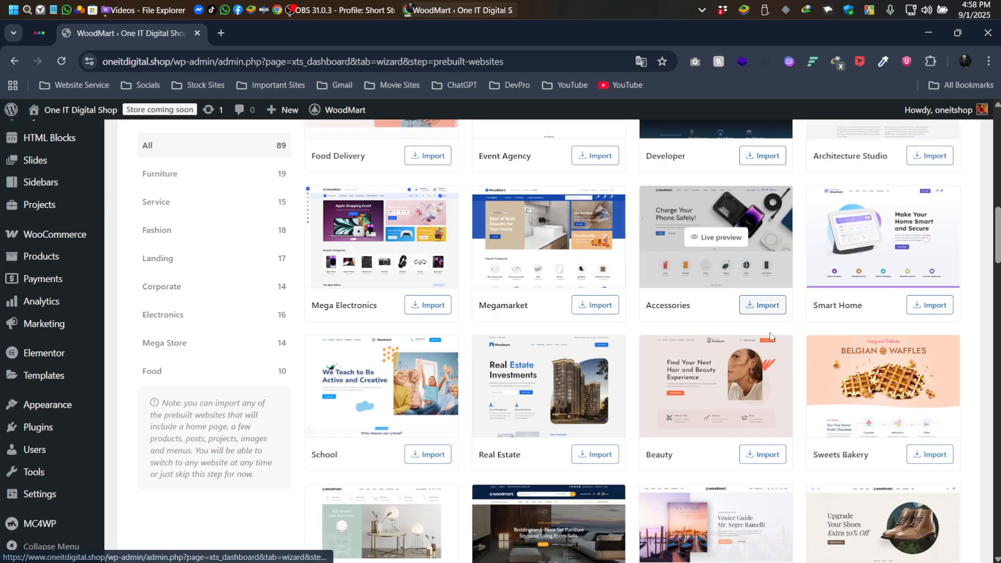
pyautogui.scroll(-12, 808, 340)
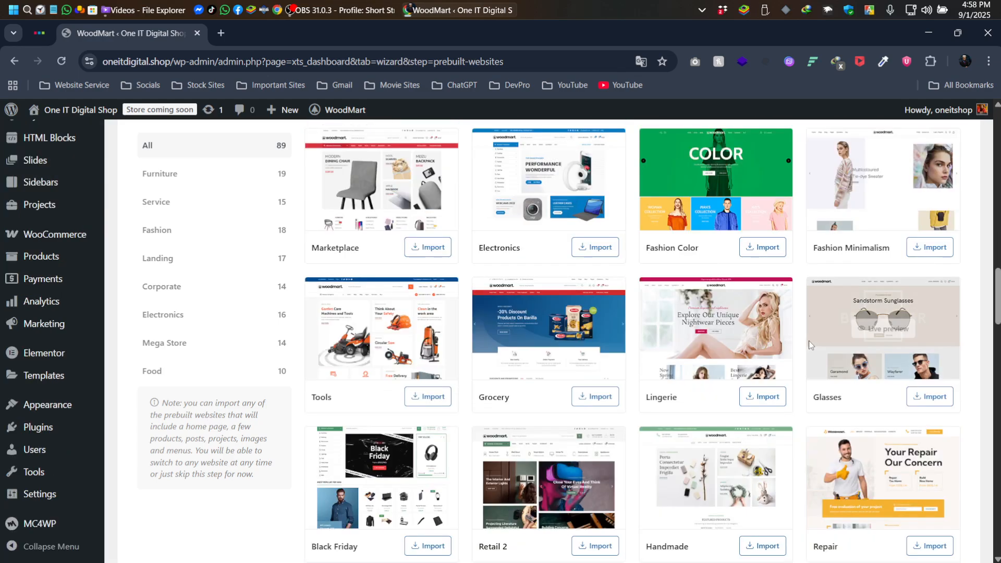
pyautogui.scroll(6, 811, 382)
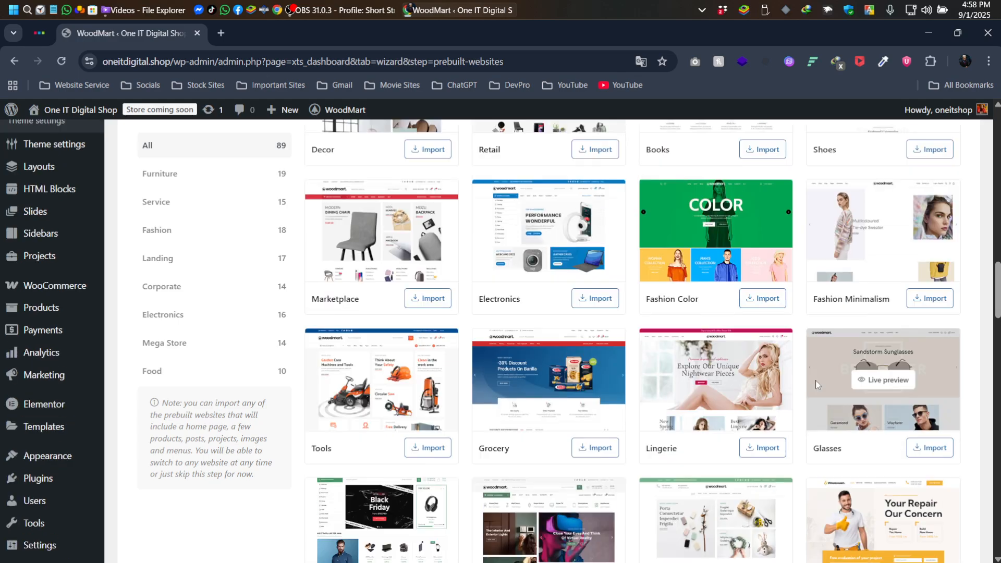
pyautogui.scroll(12, 808, 378)
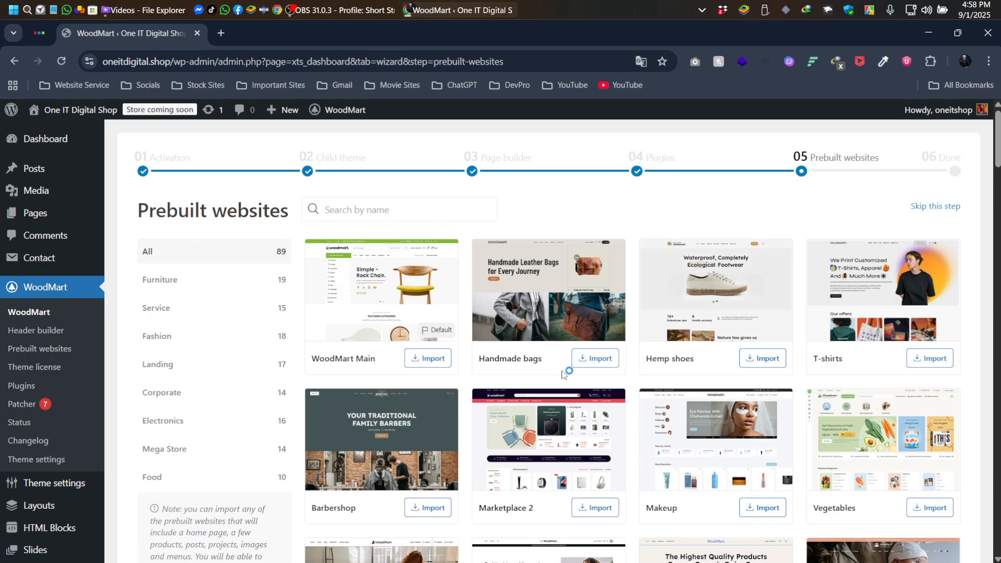
pyautogui.scroll(-2, 222, 348)
pyautogui.scroll(-1, 223, 348)
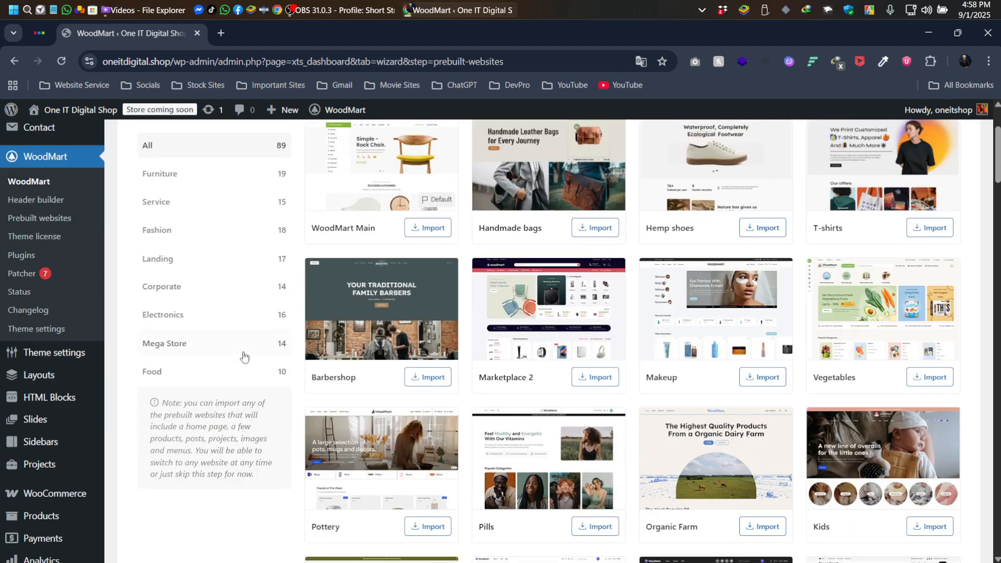
pyautogui.scroll(3, 226, 351)
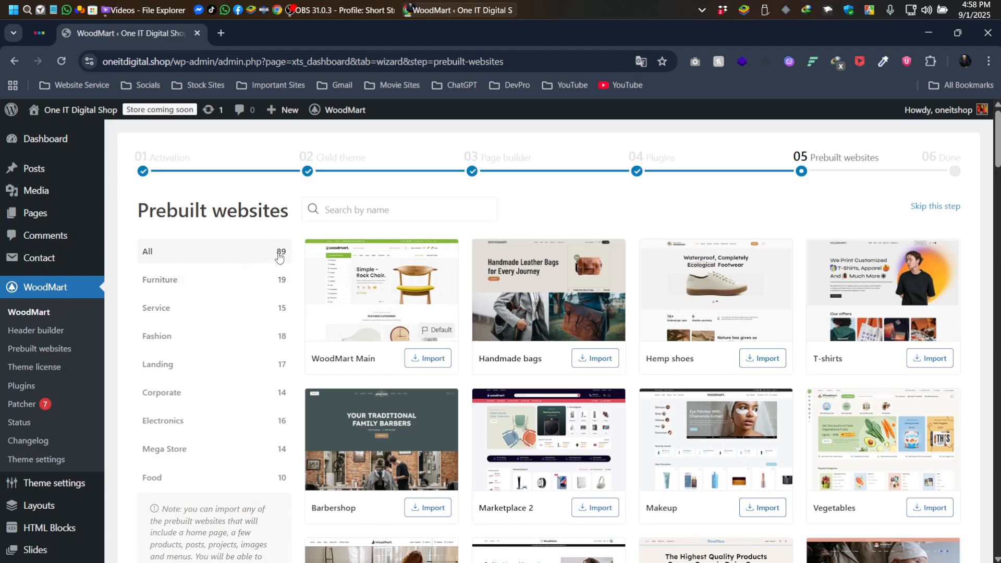
pyautogui.scroll(-1, 605, 307)
pyautogui.scroll(-20, 615, 311)
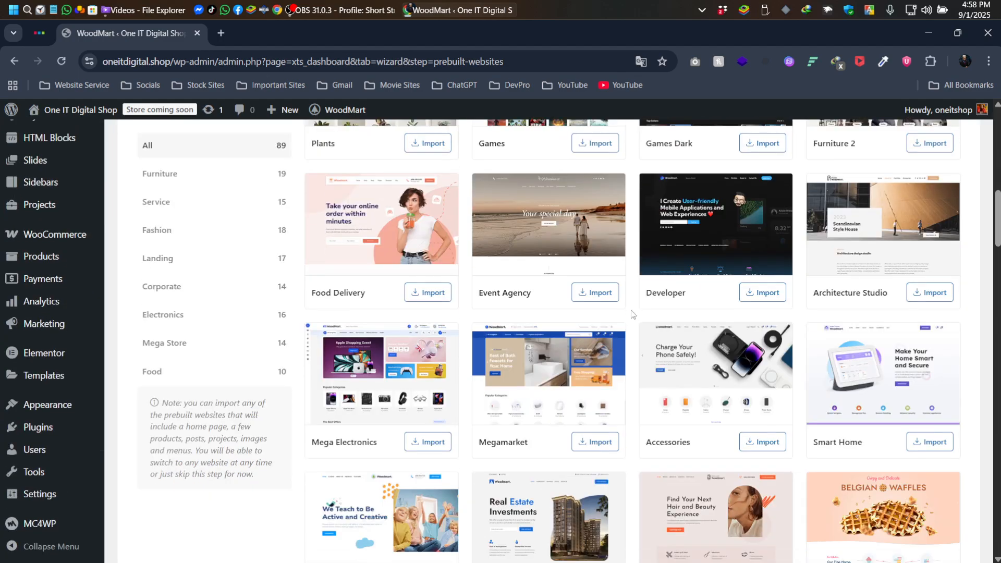
pyautogui.scroll(-15, 632, 313)
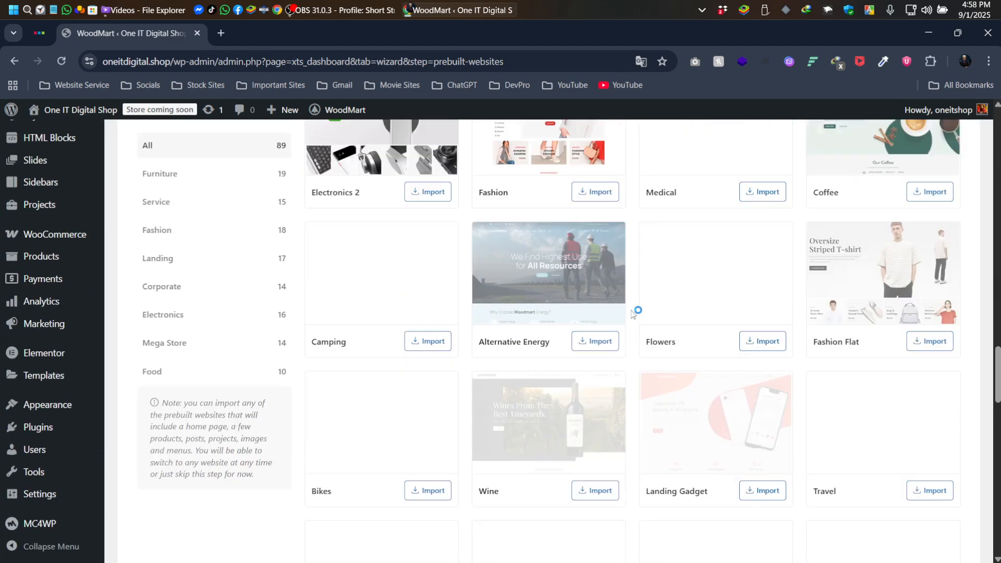
pyautogui.scroll(-10, 632, 313)
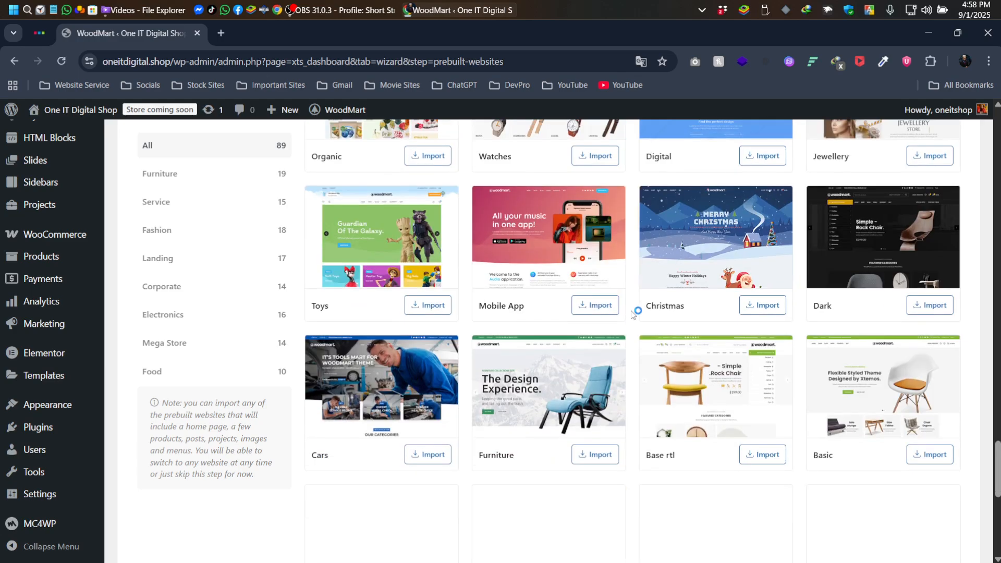
pyautogui.scroll(20, 632, 313)
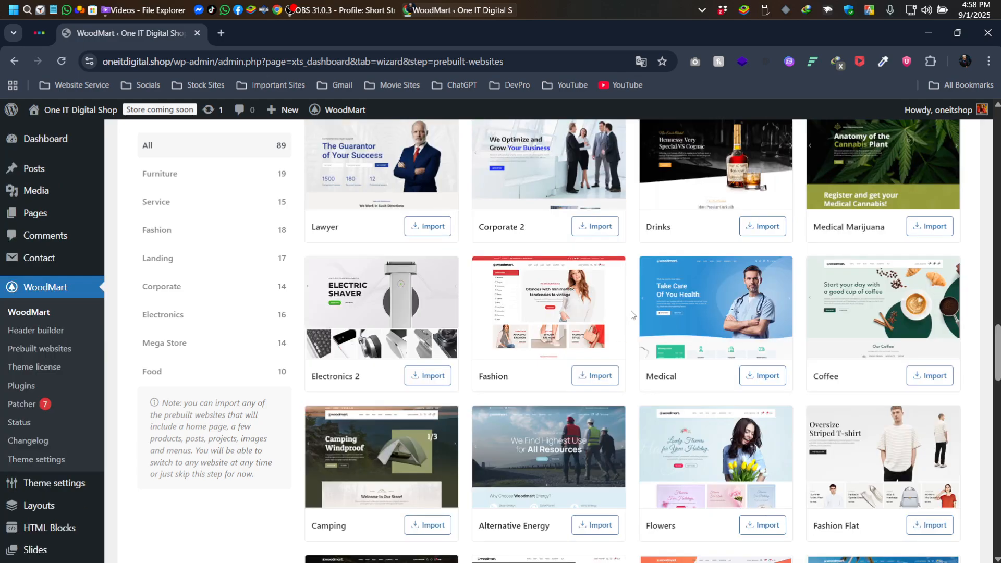
pyautogui.scroll(10, 632, 314)
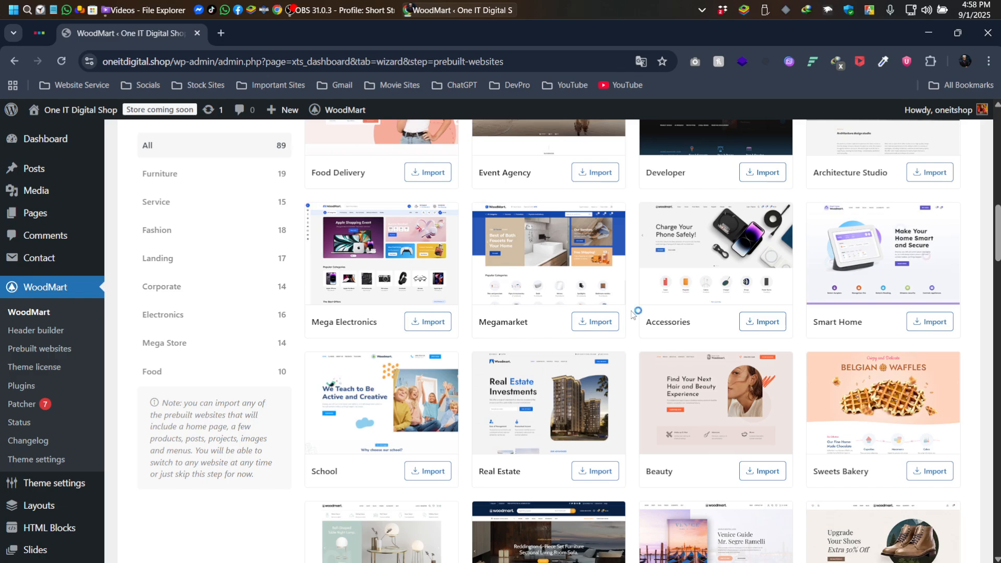
pyautogui.scroll(-4, 632, 313)
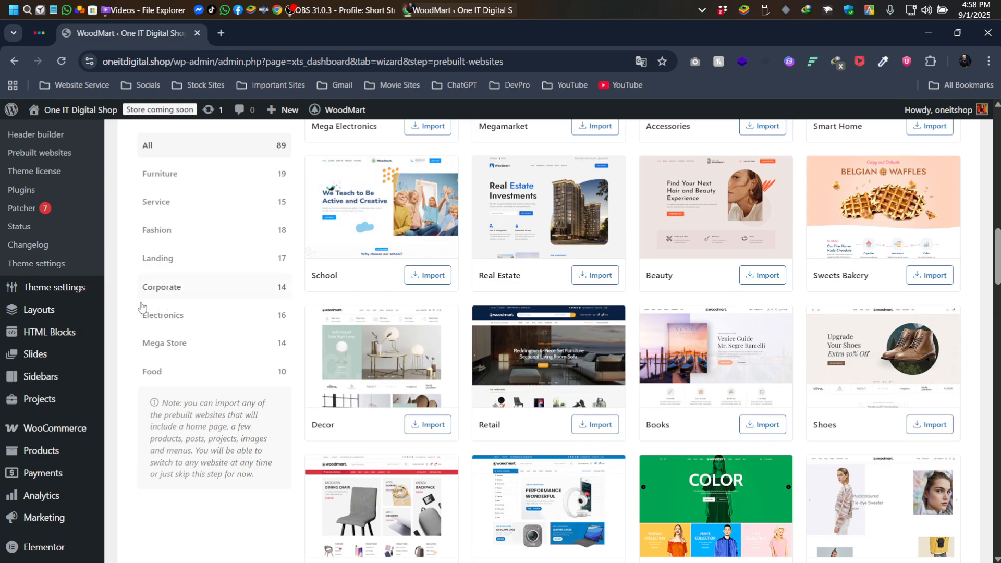
pyautogui.scroll(3, 633, 312)
pyautogui.scroll(3, 622, 296)
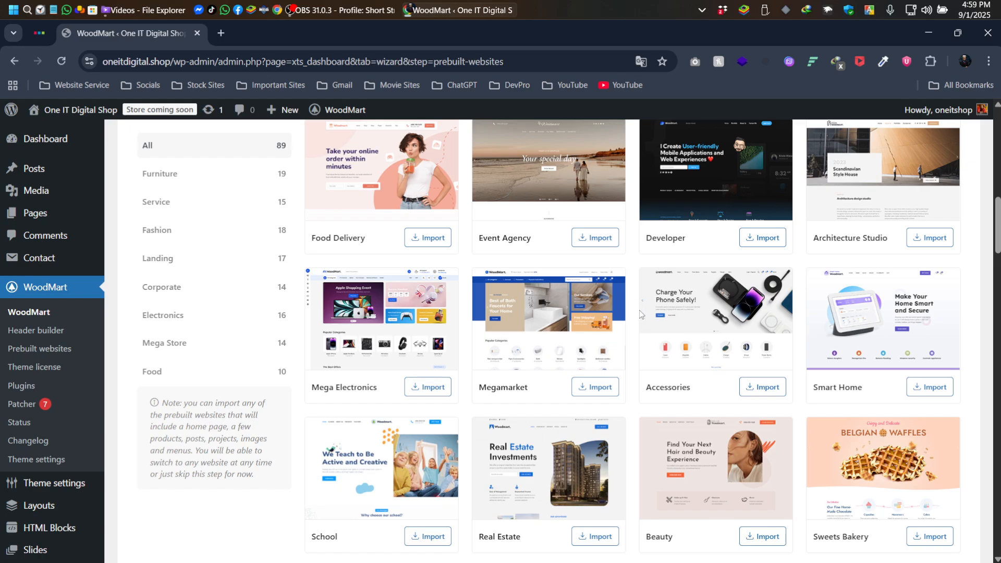
pyautogui.scroll(1, 637, 310)
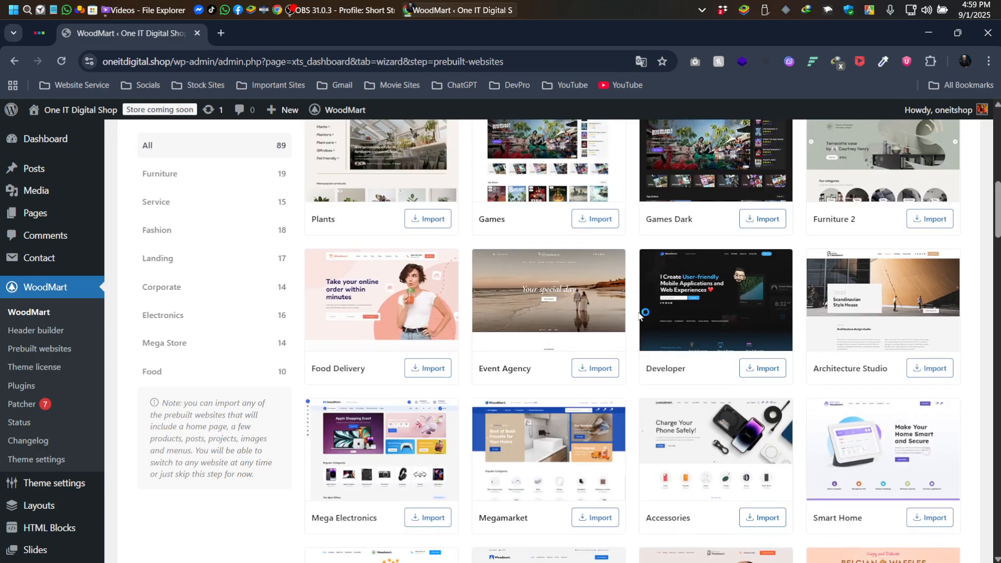
pyautogui.scroll(2, 638, 312)
pyautogui.scroll(7, 638, 295)
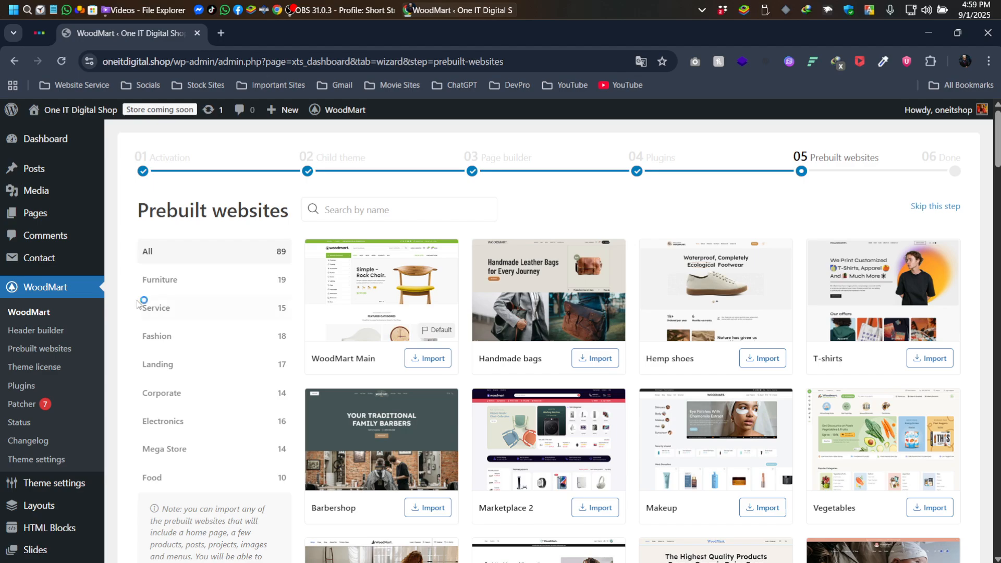
# Step: Open the live preview of the Marketplace 2 prebuilt website in a separate background tab
pyautogui.scroll(-1, 188, 287)
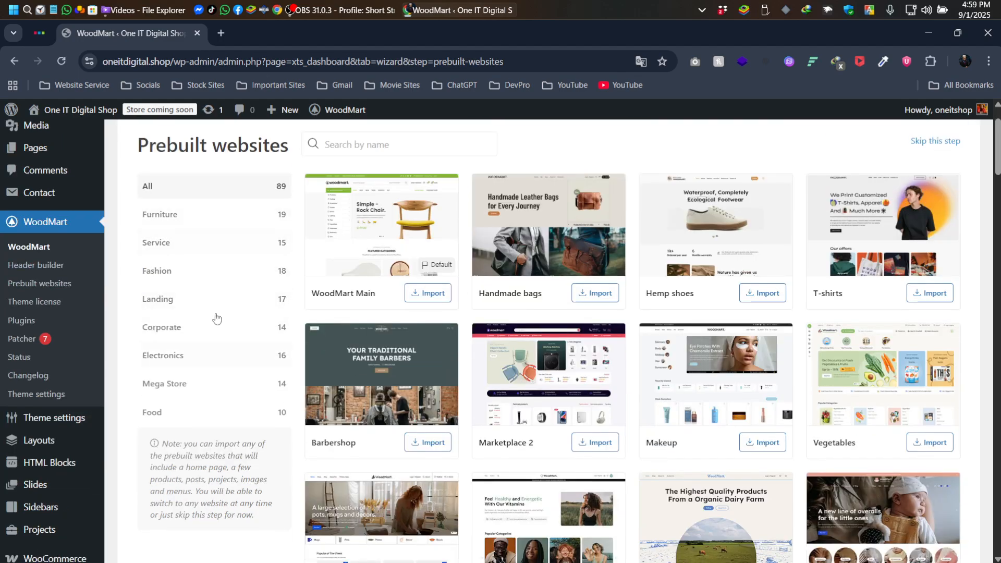
pyautogui.moveTo(558, 424)
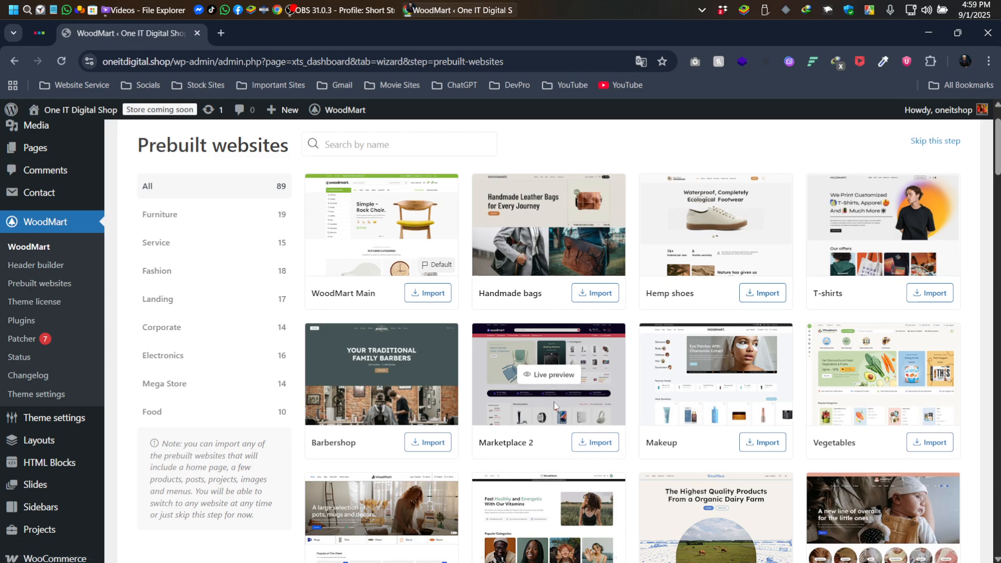
pyautogui.click(540, 381)
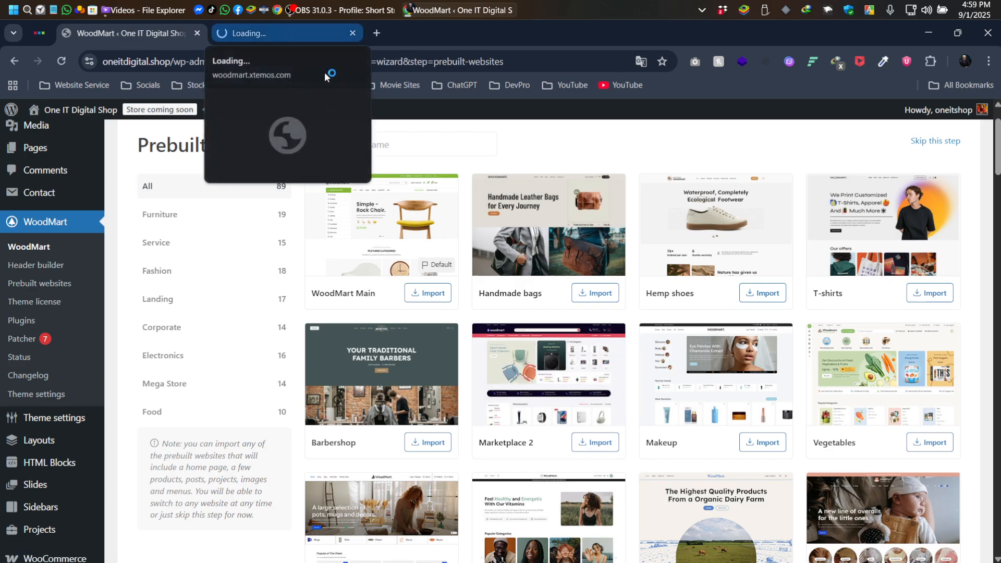
# Step: Browse further prebuilt websites, filter them to the Mega Store category, and look over its designs, including Marketplace 2
pyautogui.scroll(-3, 776, 349)
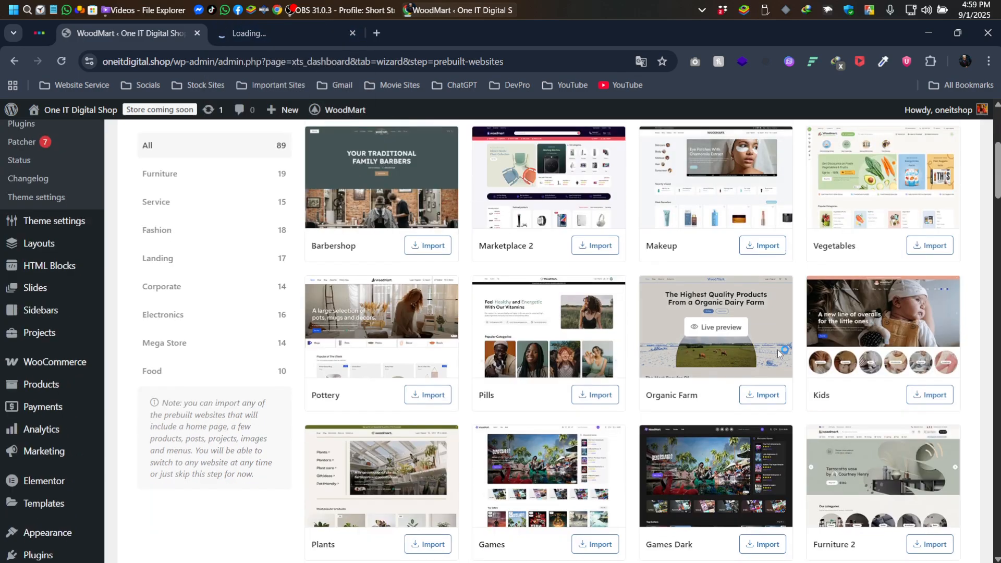
pyautogui.scroll(-5, 777, 349)
pyautogui.scroll(-3, 795, 348)
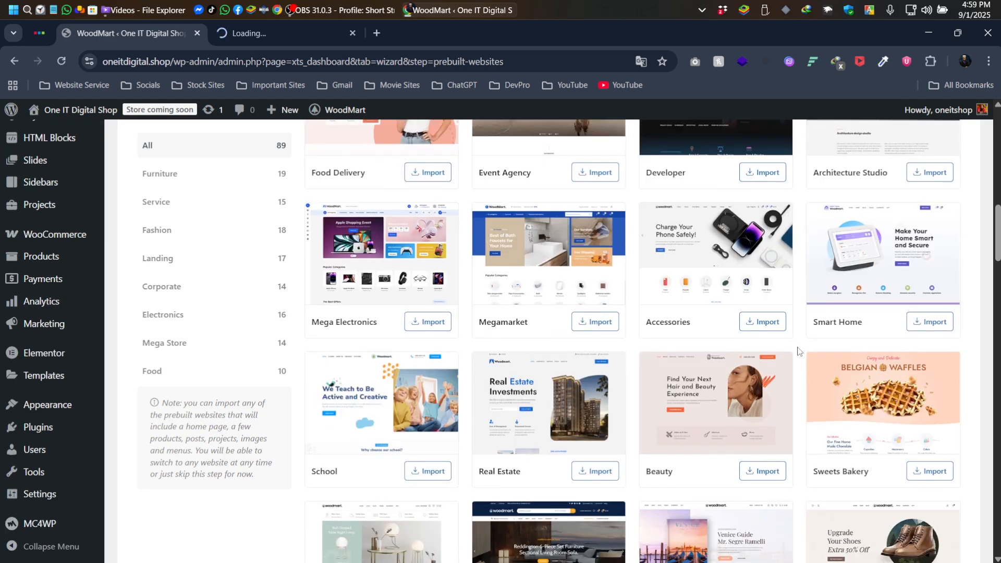
pyautogui.scroll(-4, 782, 333)
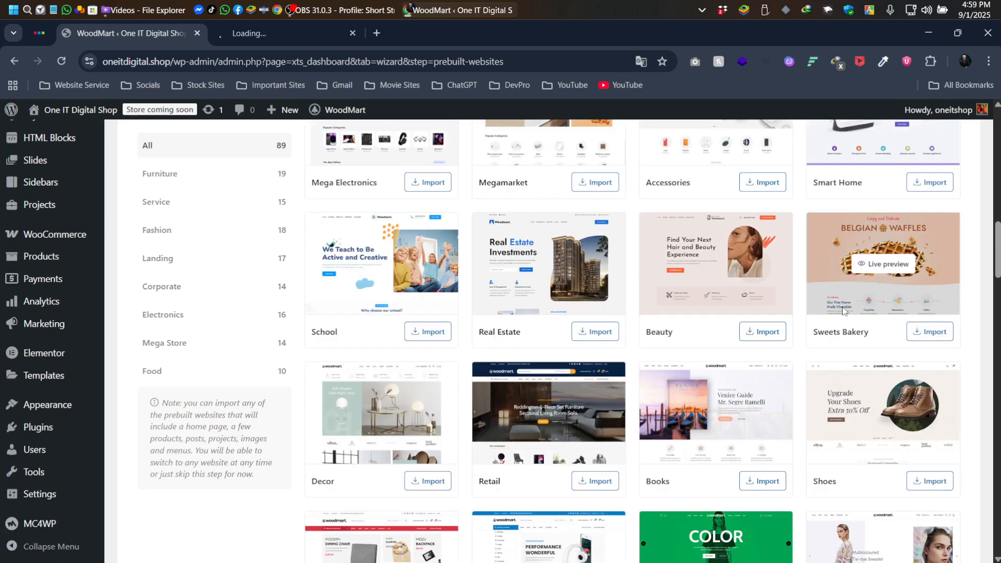
pyautogui.scroll(-2, 760, 311)
pyautogui.scroll(1, 763, 305)
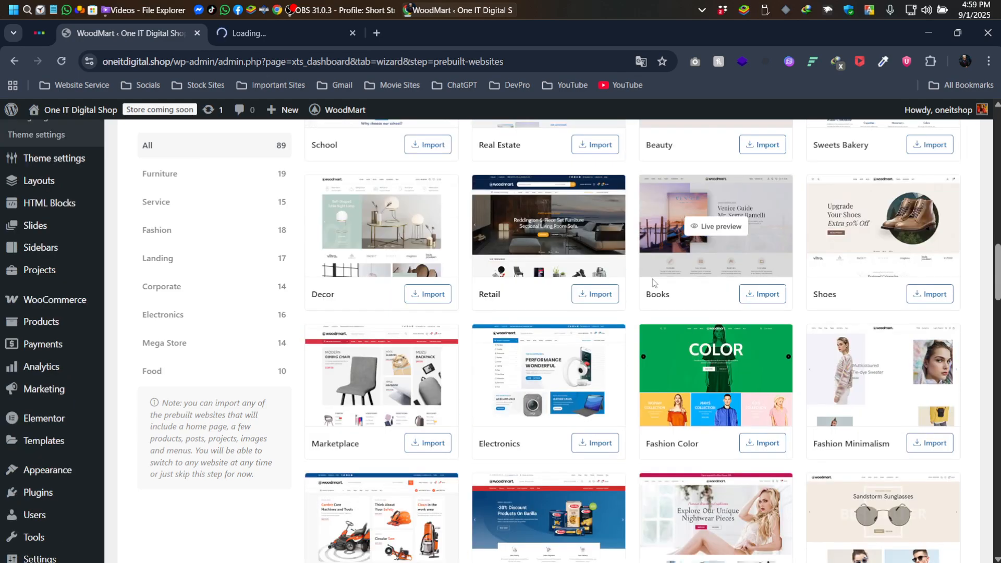
pyautogui.scroll(-4, 651, 277)
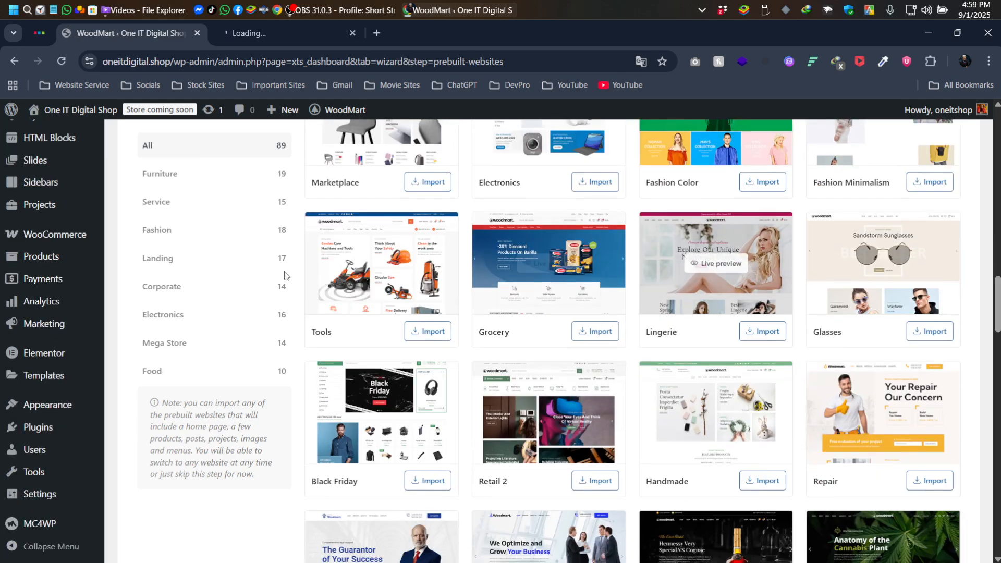
pyautogui.click(168, 344)
pyautogui.scroll(3, 735, 365)
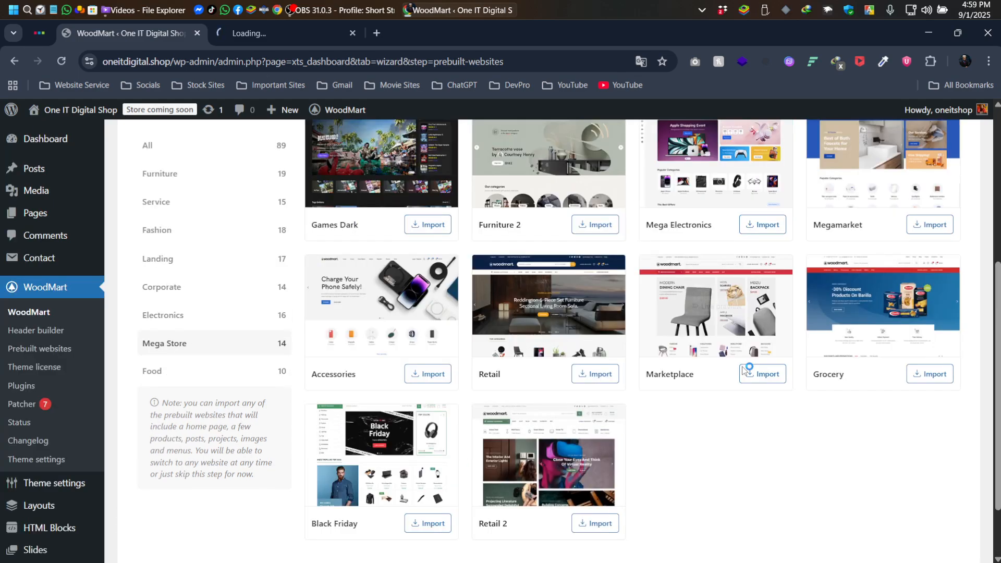
pyautogui.scroll(3, 766, 374)
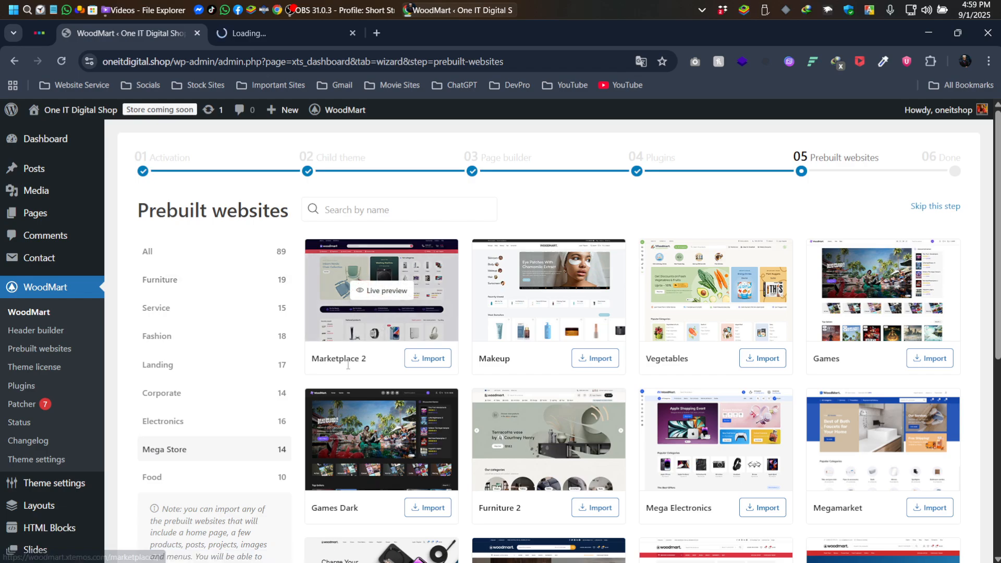
pyautogui.moveTo(373, 364); pyautogui.dragTo(300, 367)
pyautogui.click(380, 366)
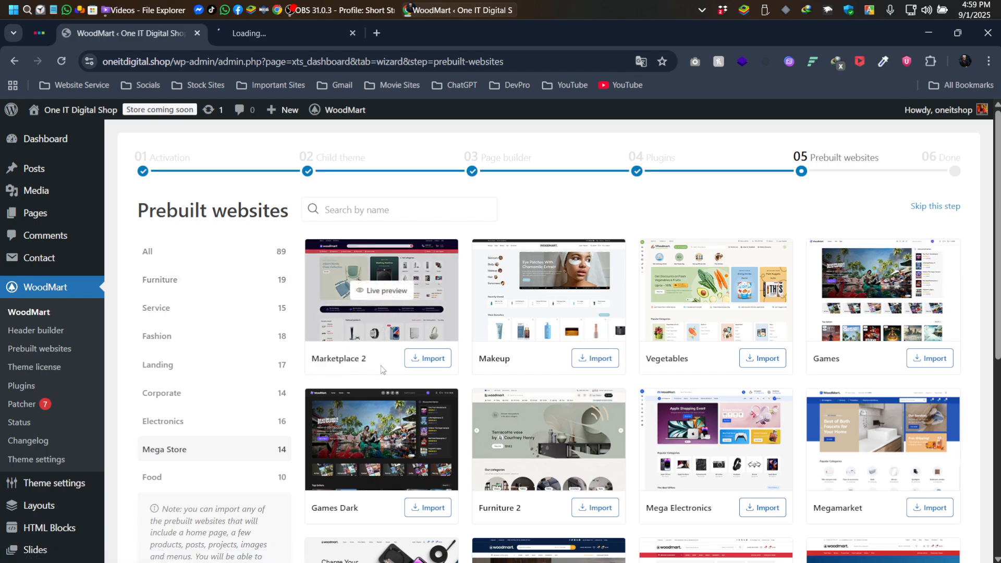
pyautogui.scroll(-1, 542, 292)
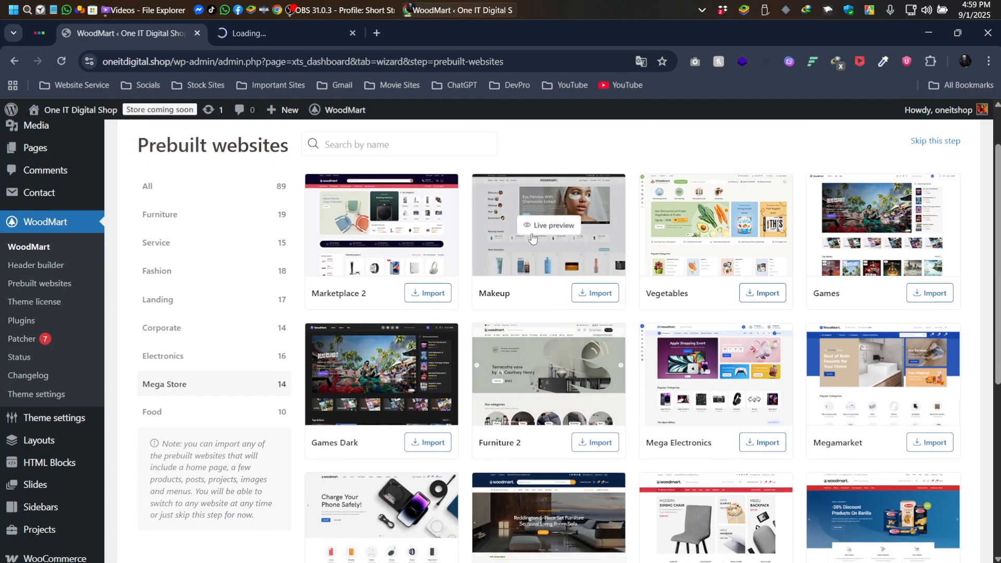
# Step: Compare the prebuilt website designs in the Mega Store category, from Marketplace 2 down to Black Friday and Retail 2
pyautogui.scroll(1, 547, 242)
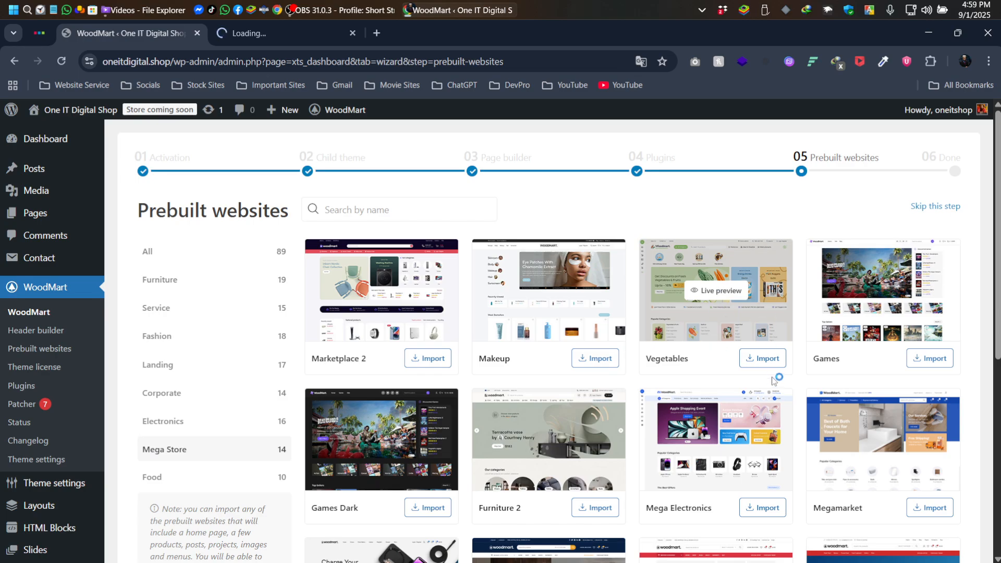
pyautogui.scroll(-1, 865, 298)
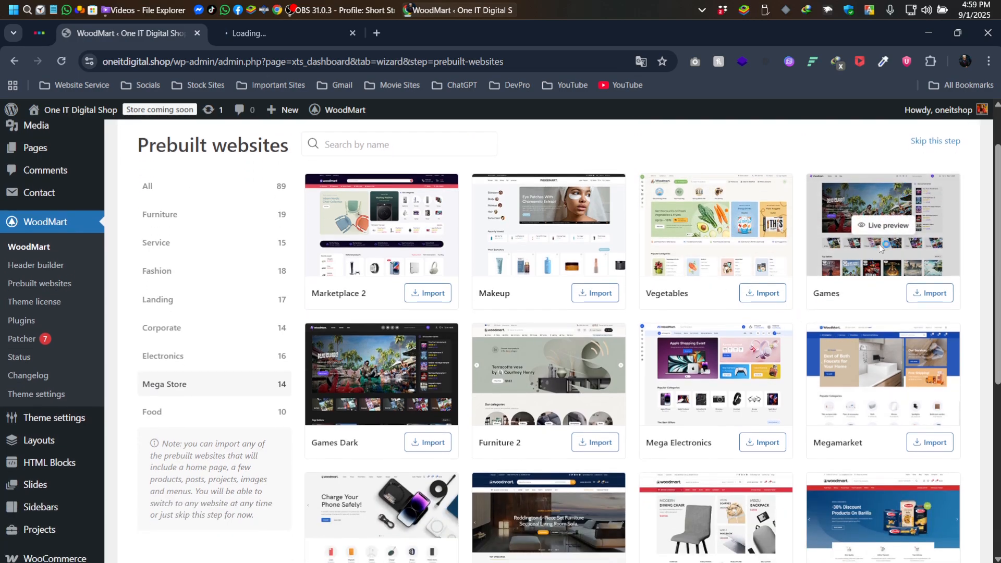
pyautogui.scroll(-1, 865, 298)
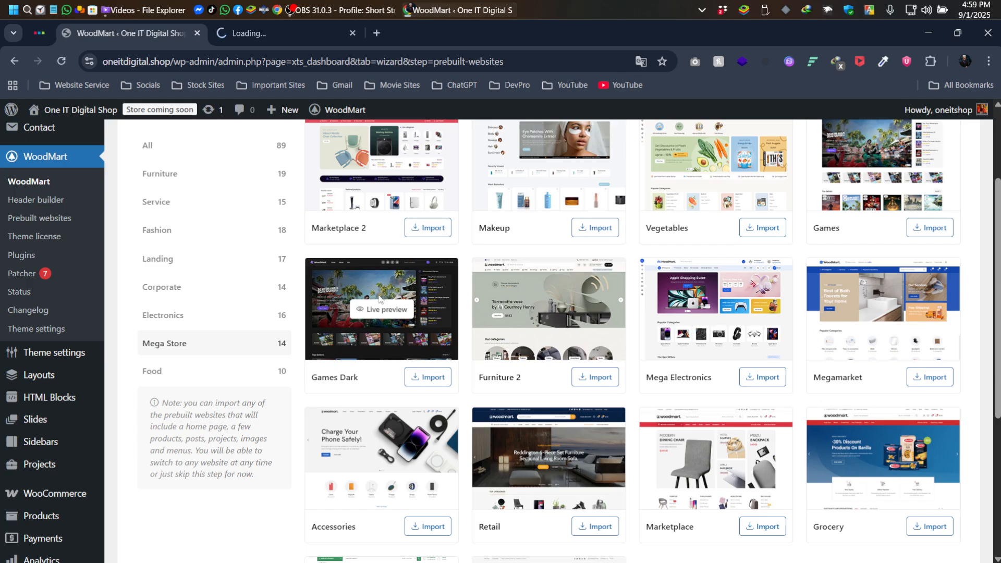
pyautogui.scroll(-1, 577, 312)
pyautogui.scroll(-1, 578, 308)
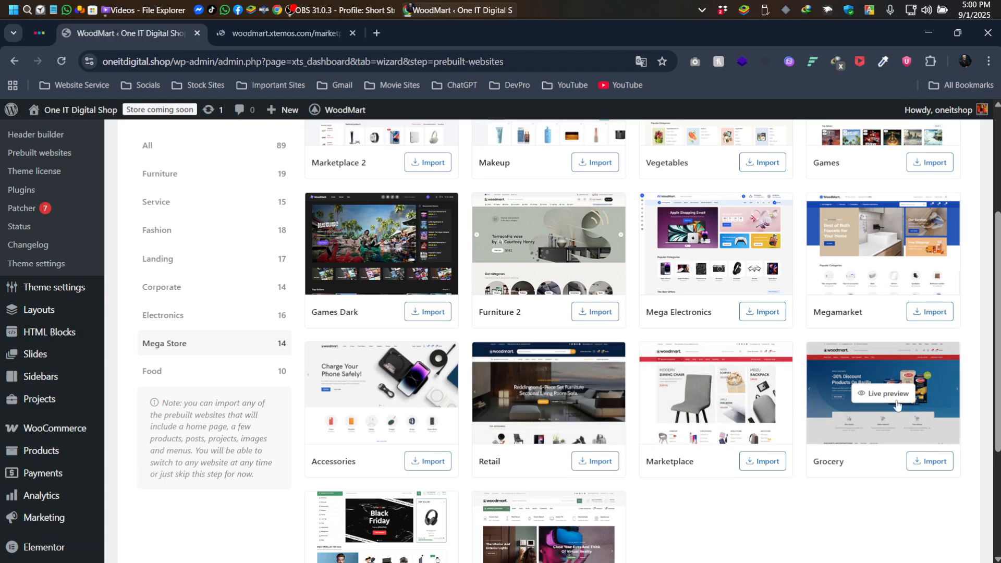
pyautogui.scroll(-3, 874, 416)
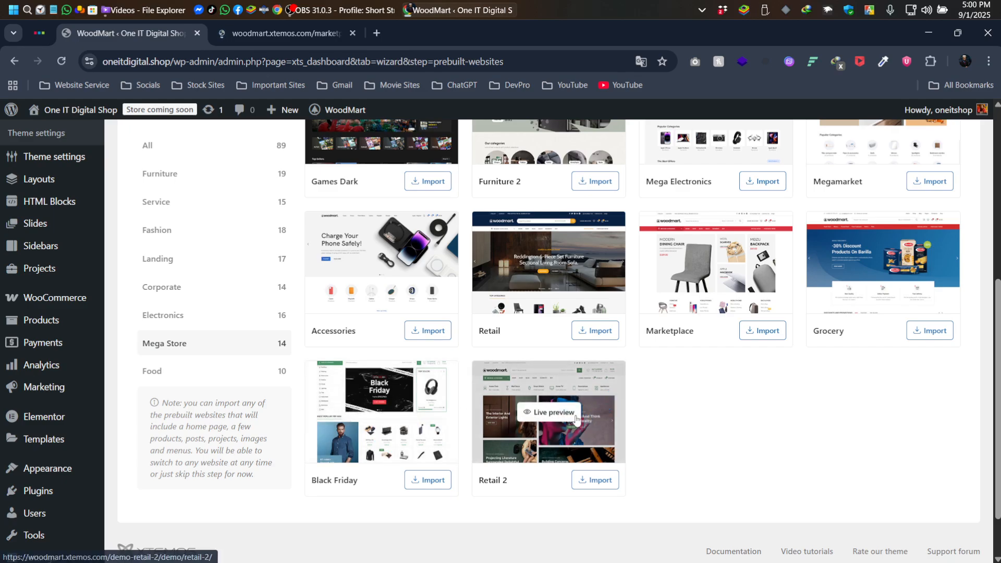
pyautogui.scroll(1, 648, 421)
pyautogui.scroll(-1, 651, 425)
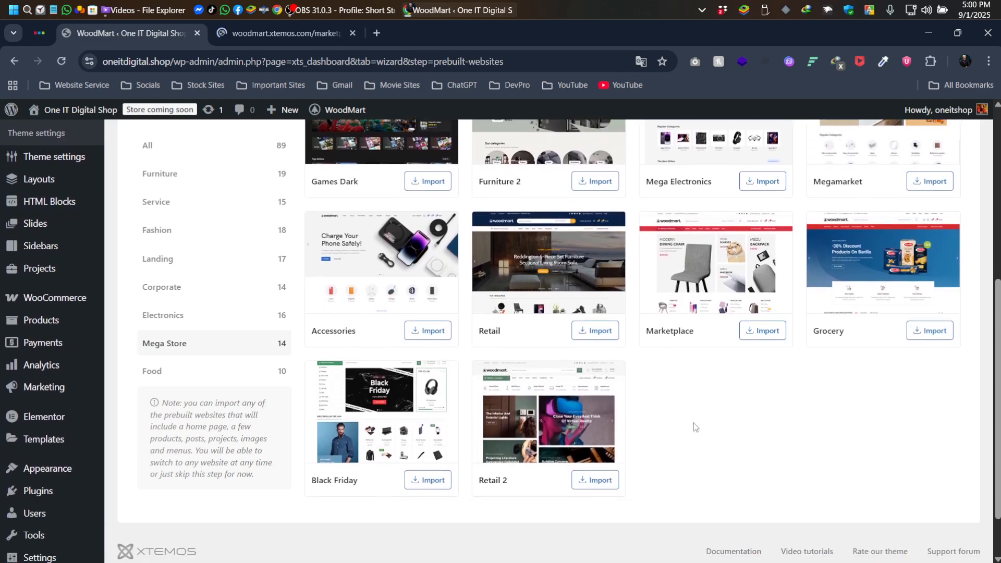
pyautogui.scroll(5, 677, 426)
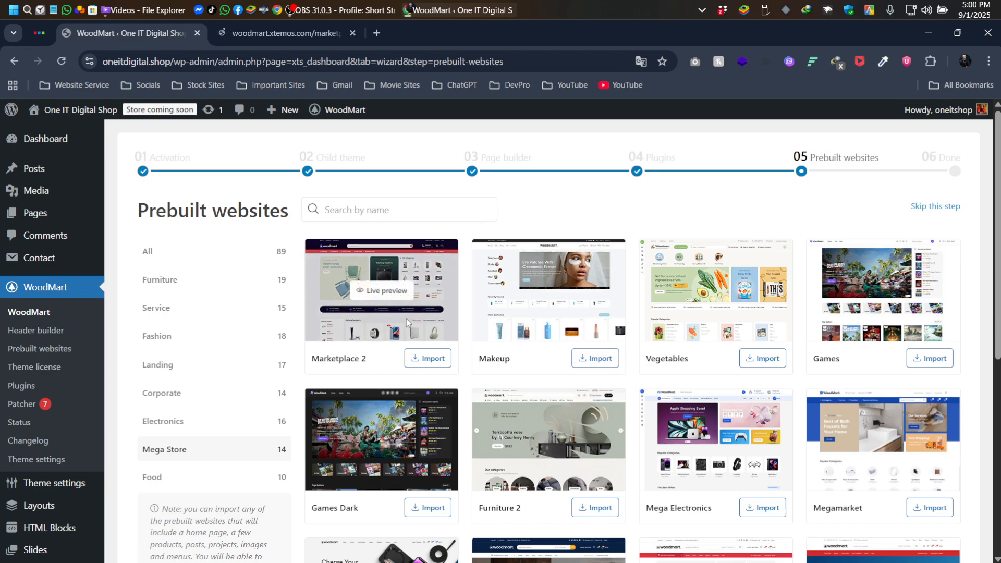
pyautogui.scroll(-3, 407, 319)
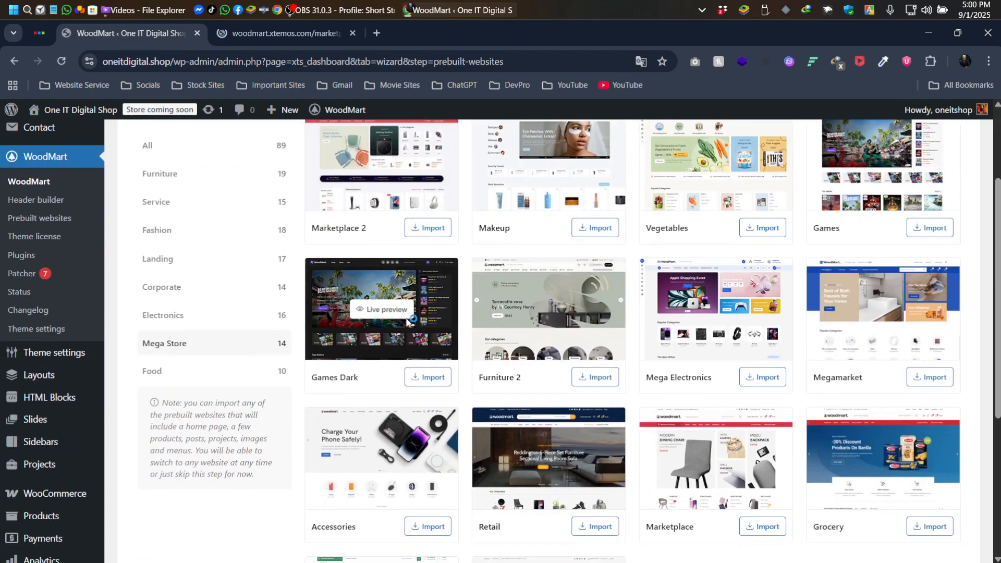
pyautogui.scroll(-3, 406, 319)
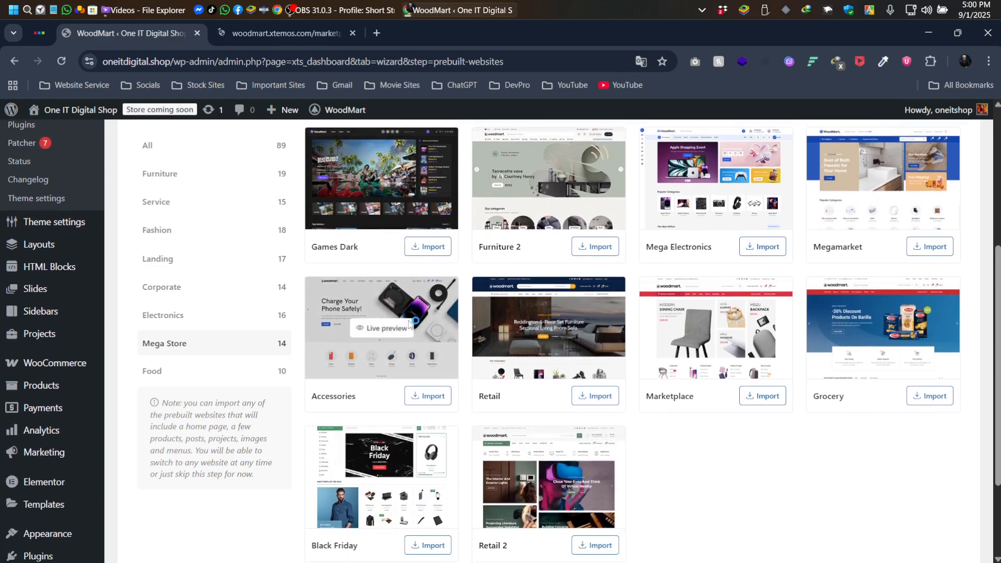
pyautogui.scroll(-3, 410, 323)
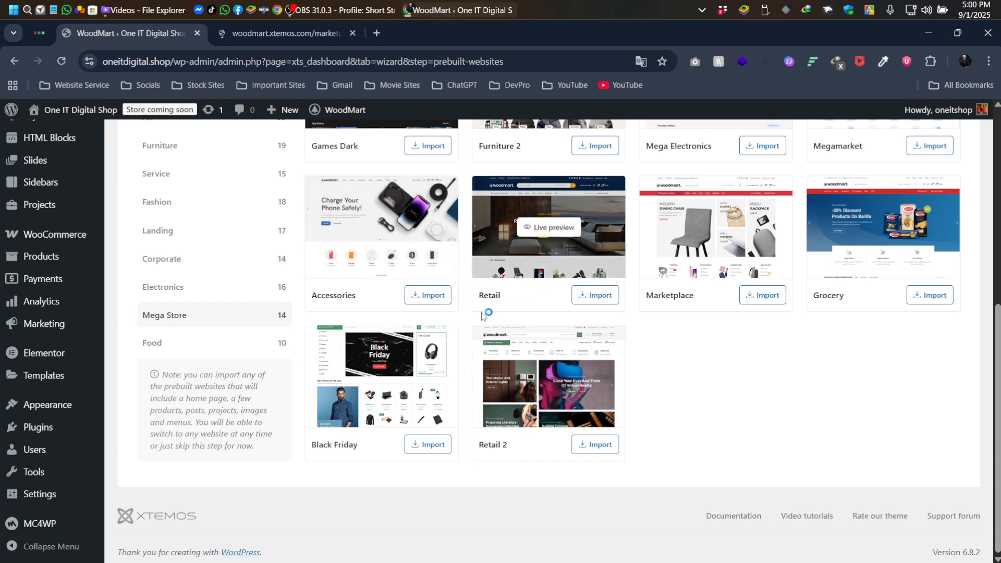
pyautogui.scroll(1, 480, 317)
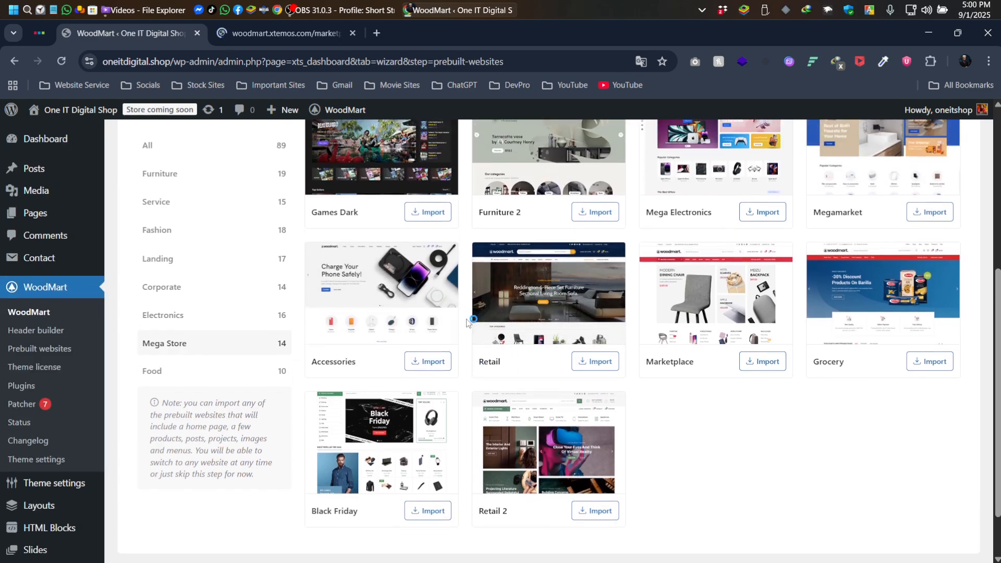
pyautogui.scroll(3, 467, 322)
pyautogui.scroll(-4, 411, 369)
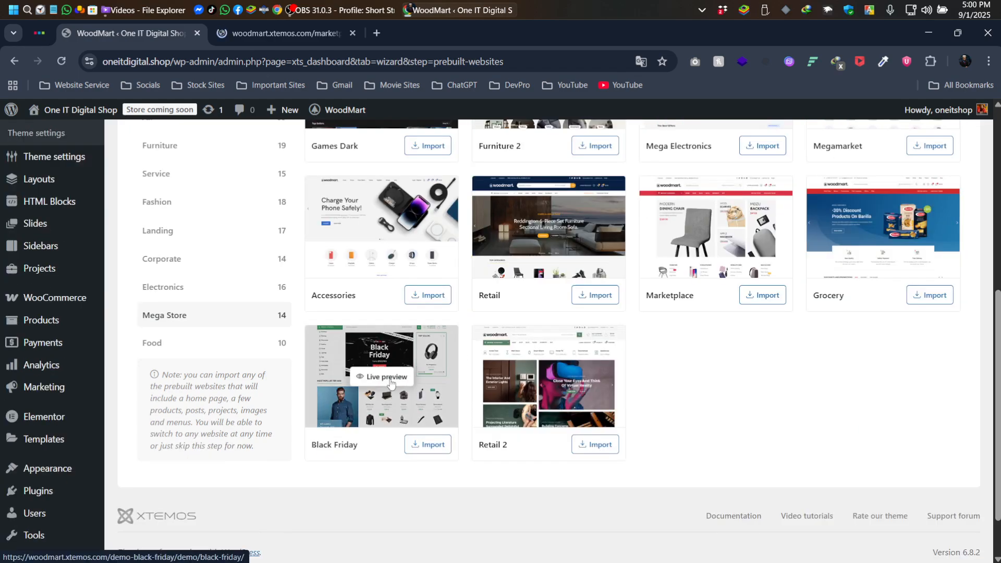
# Step: Open the Black Friday live preview in a background tab and start importing the Black Friday prebuilt website
pyautogui.click(390, 383)
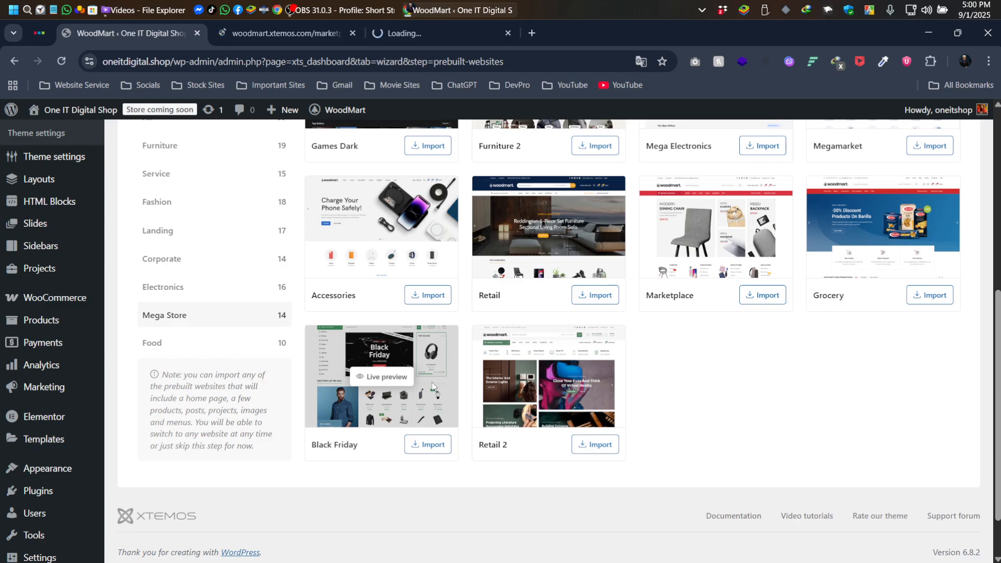
pyautogui.scroll(-2, 425, 378)
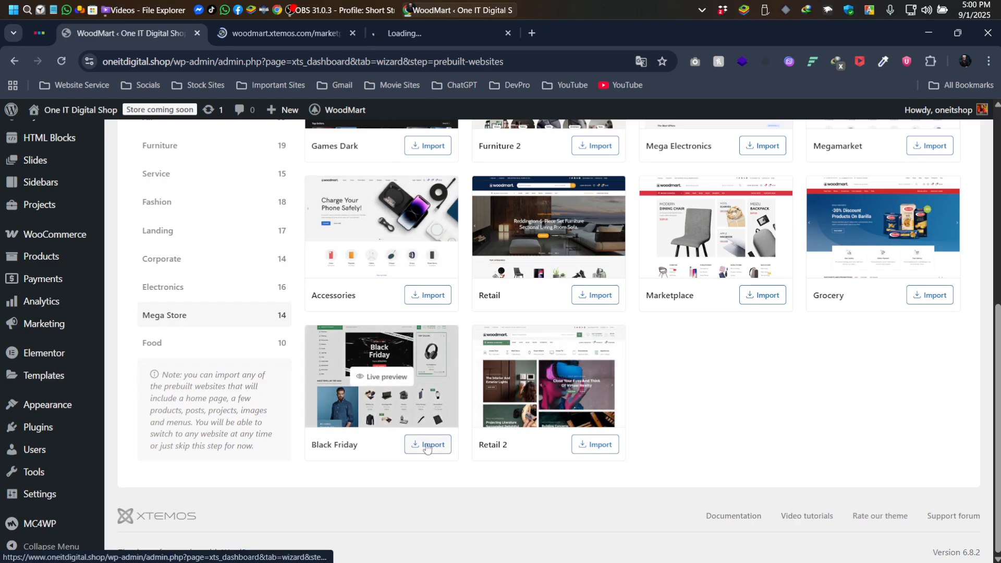
pyautogui.scroll(7, 665, 400)
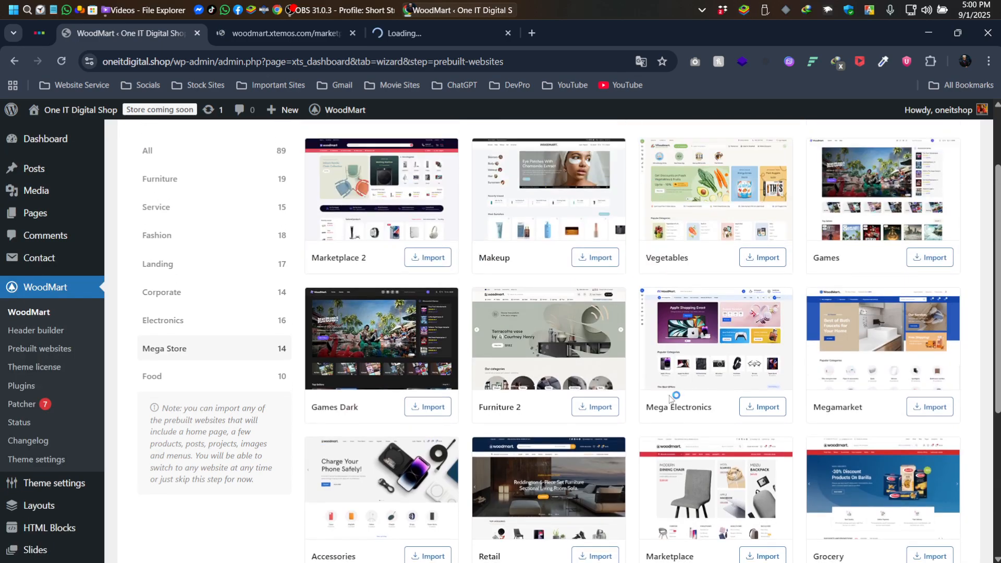
pyautogui.scroll(-7, 354, 471)
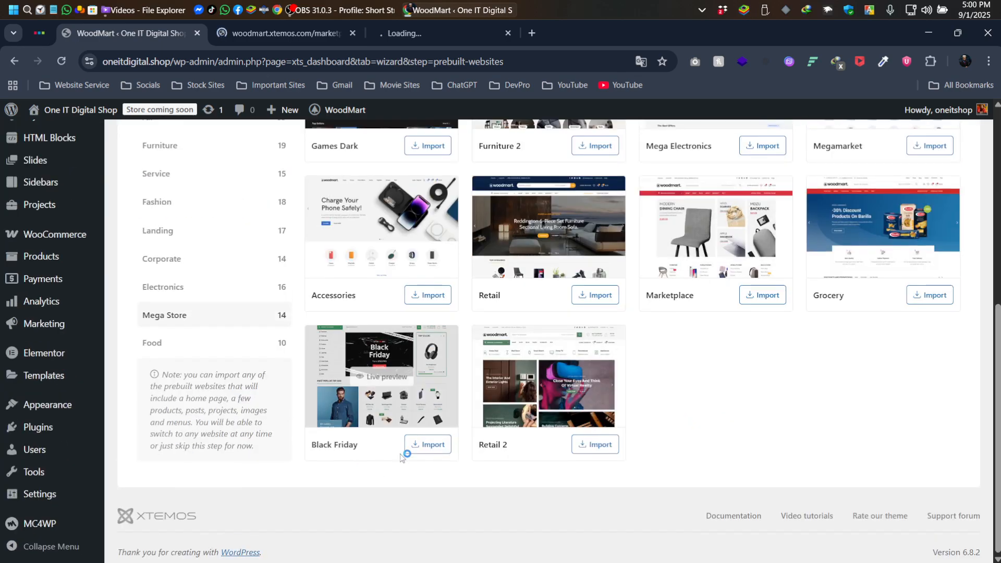
pyautogui.click(424, 446)
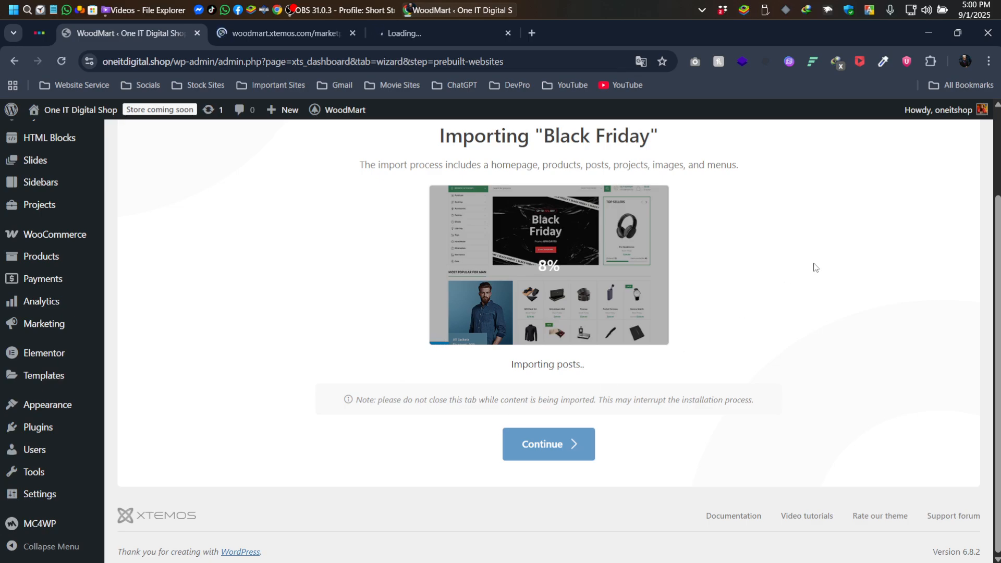
# Step: Close the Marketplace 2 and Black Friday preview tabs and wait for the website import to complete
pyautogui.click(352, 36)
pyautogui.click(351, 36)
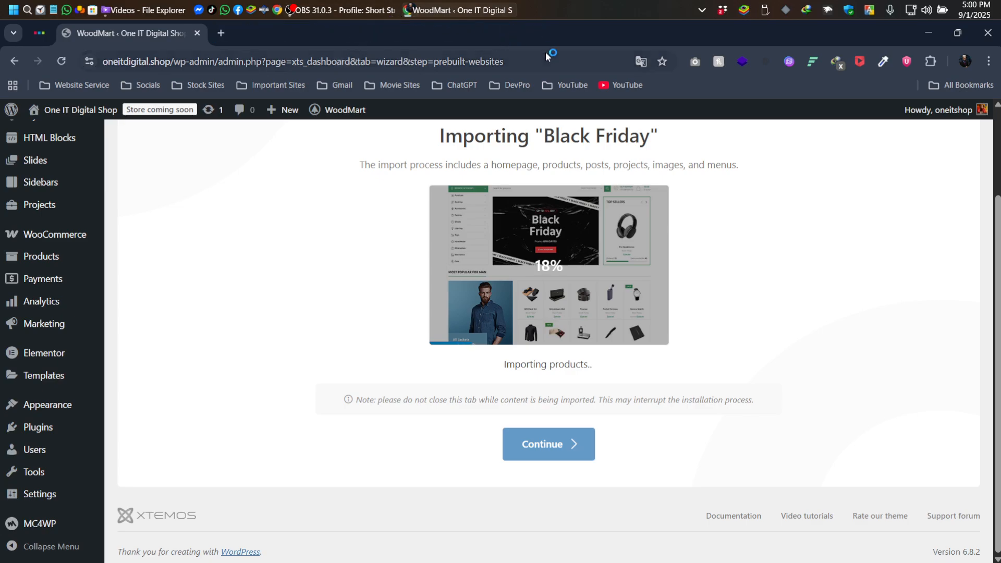
pyautogui.scroll(1, 813, 290)
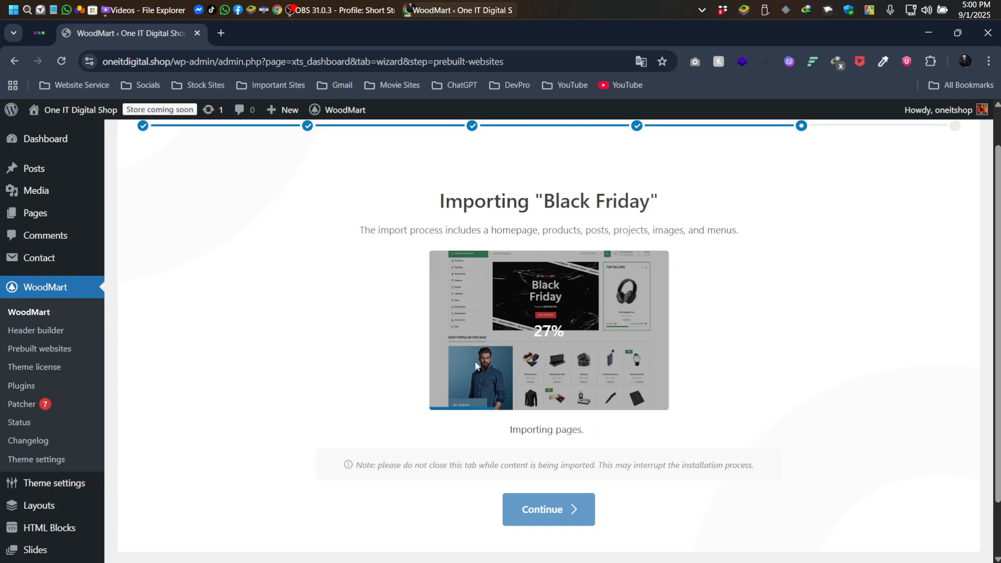
pyautogui.scroll(-1, 753, 264)
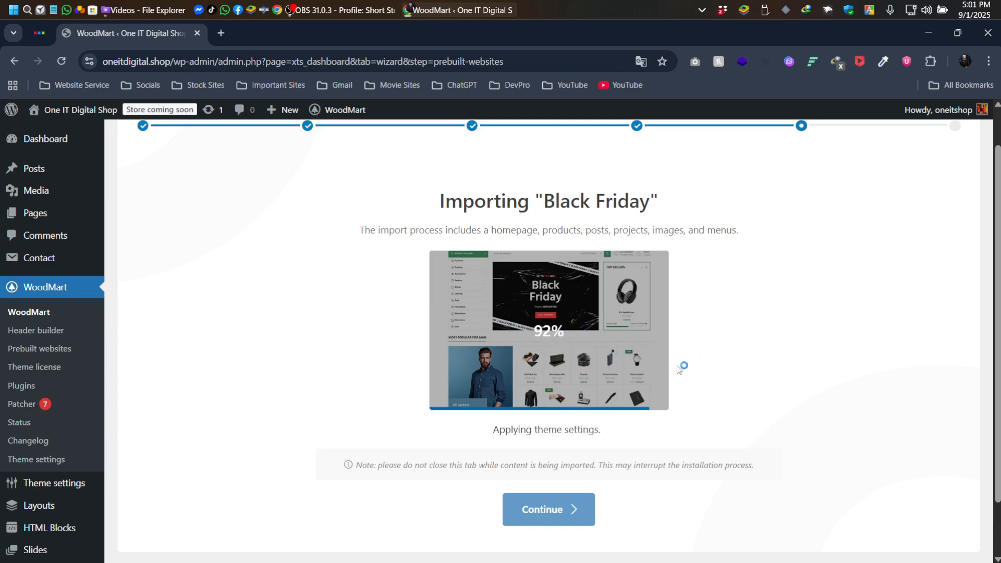
pyautogui.scroll(-1, 750, 352)
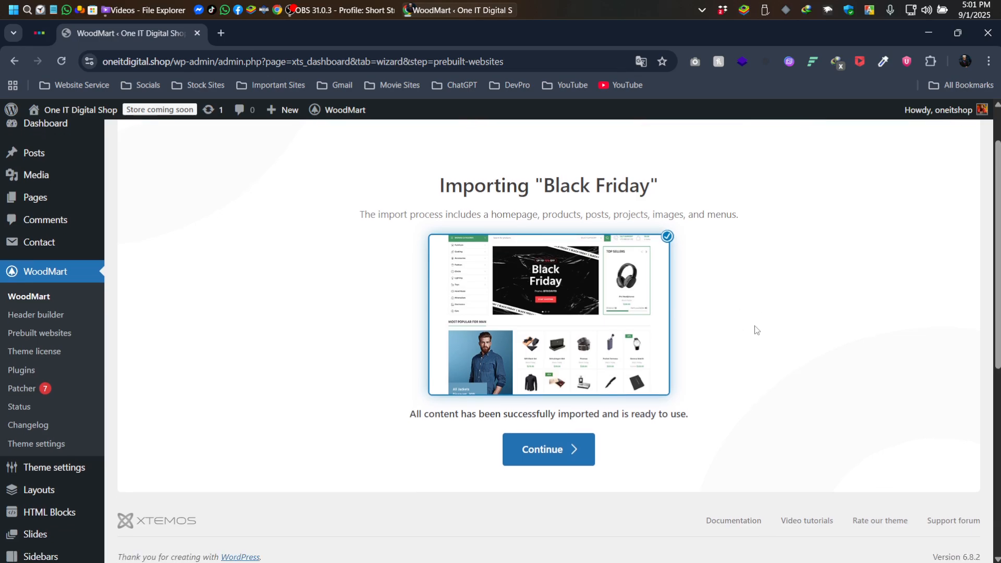
# Step: Read the import completion message and continue to the wizard's Done stage
pyautogui.moveTo(410, 410); pyautogui.dragTo(682, 410)
pyautogui.click(682, 410)
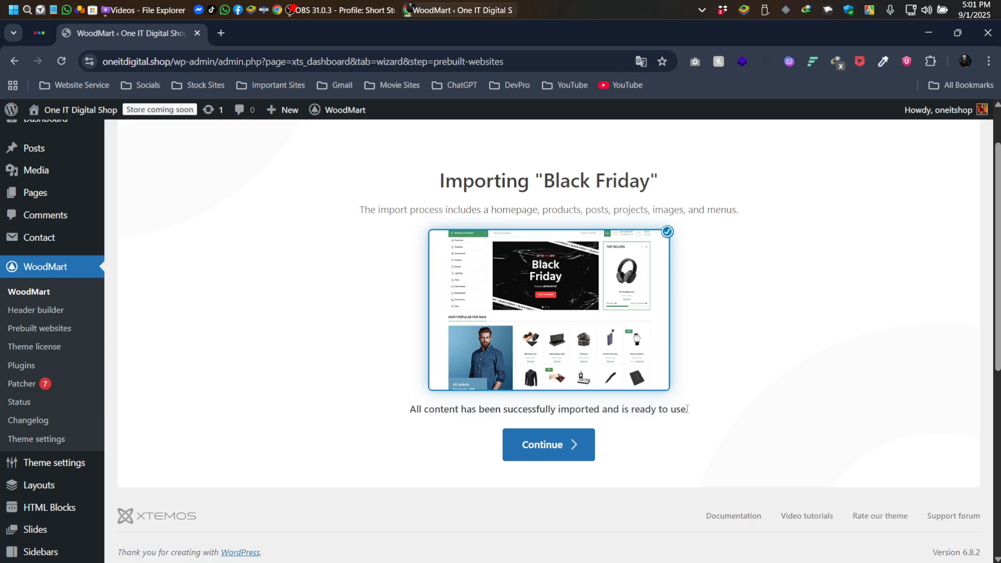
pyautogui.scroll(-2, 685, 409)
pyautogui.click(546, 386)
pyautogui.scroll(6, 757, 324)
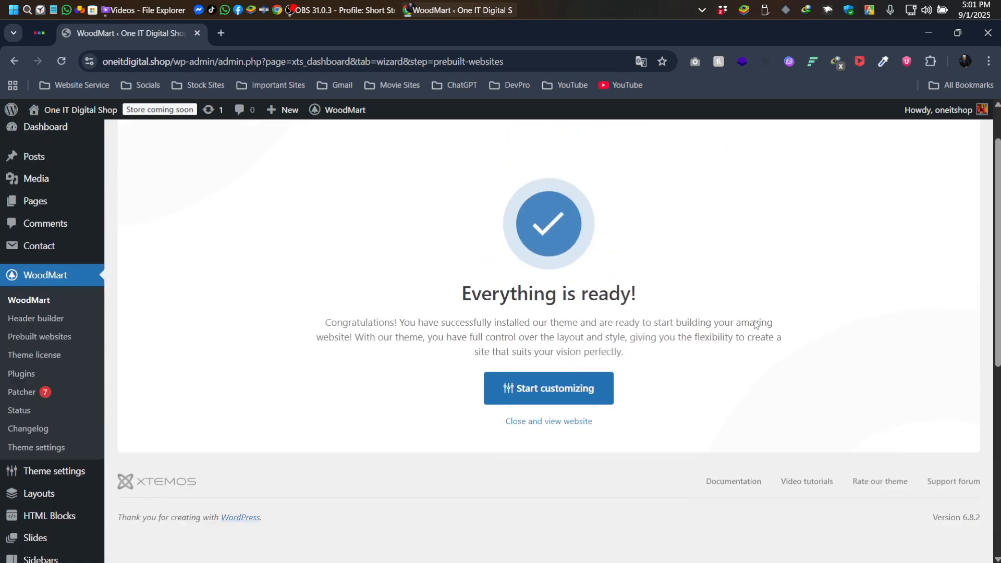
# Step: Leave the wizard to start customizing and review the WoodMart dashboard's customization guides and support links
pyautogui.scroll(-1, 754, 332)
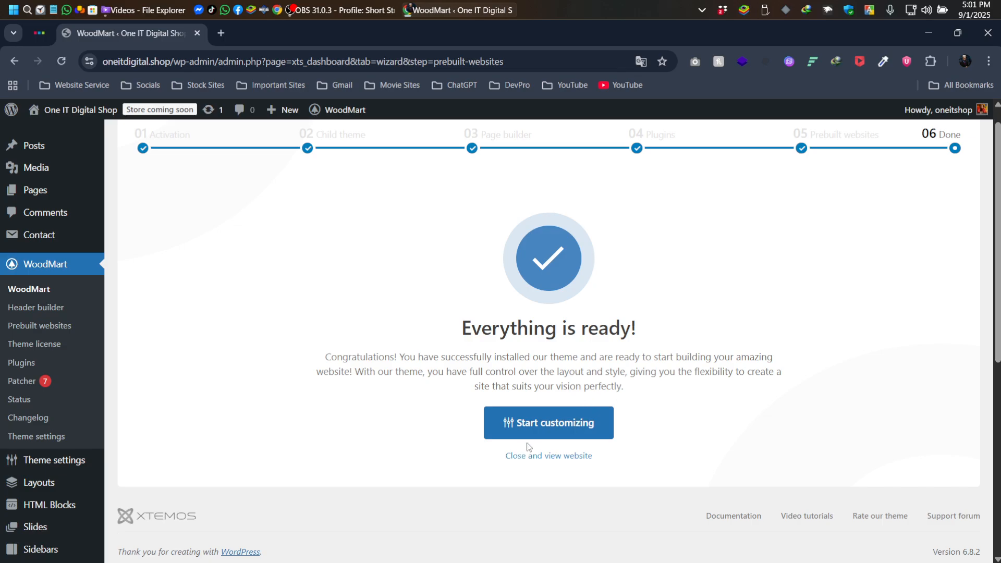
pyautogui.click(550, 433)
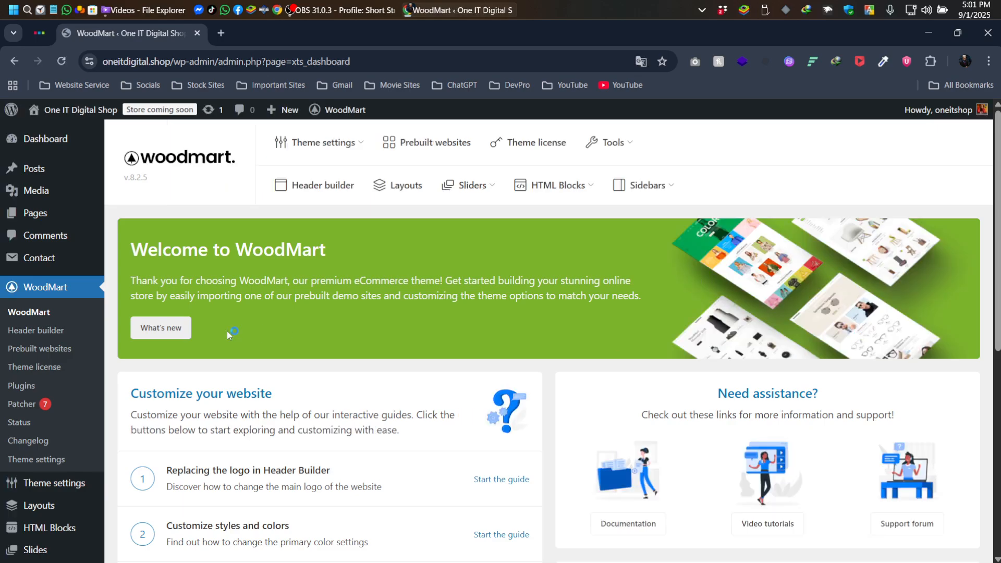
pyautogui.scroll(-8, 577, 321)
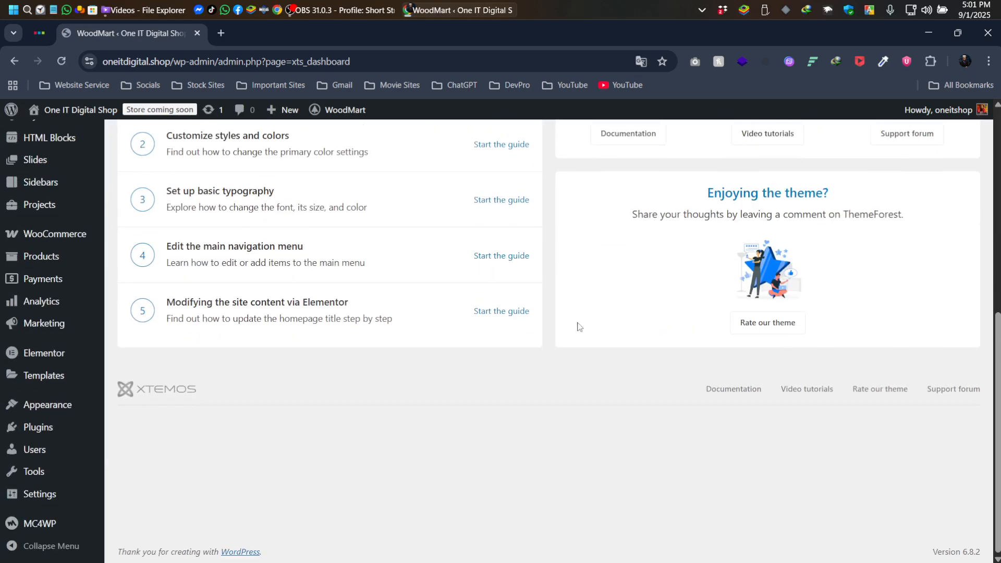
pyautogui.scroll(10, 577, 324)
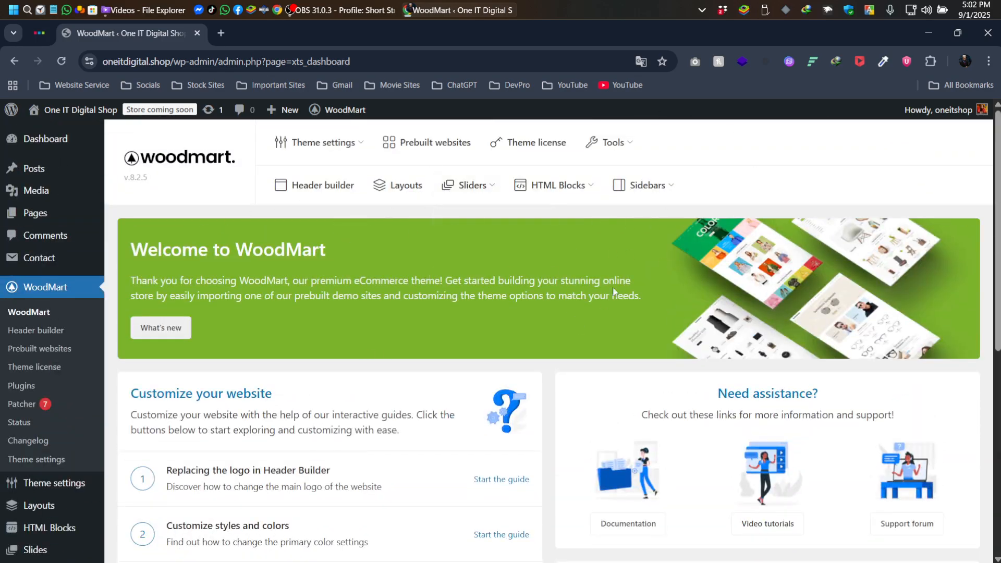
pyautogui.scroll(-8, 360, 425)
pyautogui.scroll(8, 527, 333)
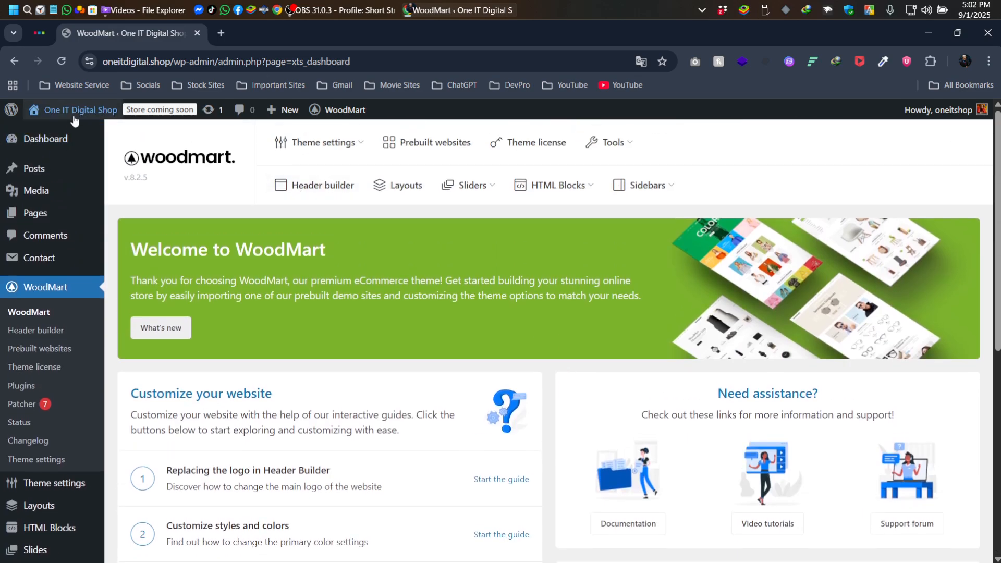
# Step: Open the One IT Digital Shop storefront in a new browser tab and switch to it
pyautogui.middleClick(69, 118)
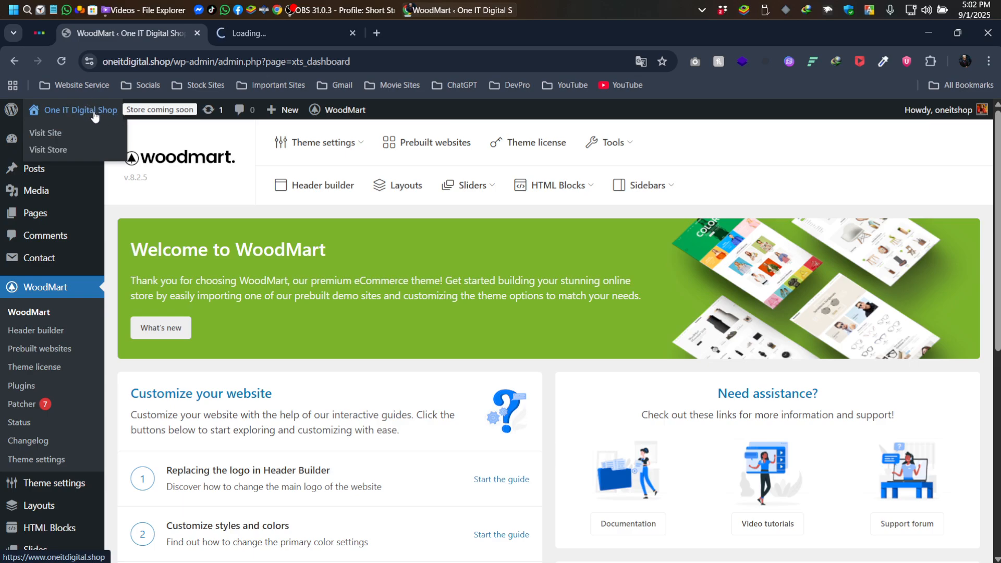
pyautogui.moveTo(76, 115)
pyautogui.click(277, 33)
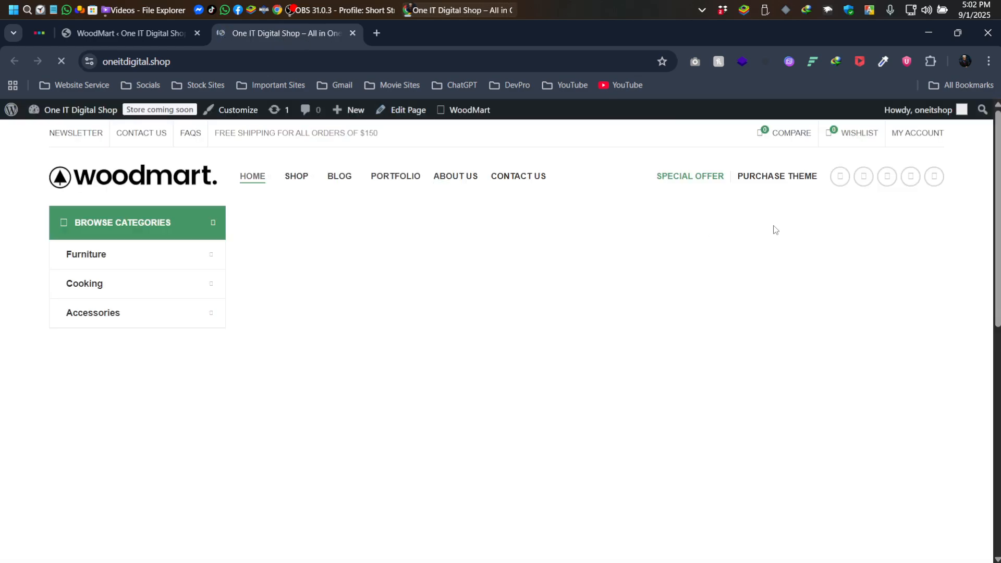
# Step: Examine the imported Black Friday homepage from its header and product sections down to the footer
pyautogui.scroll(-1, 192, 228)
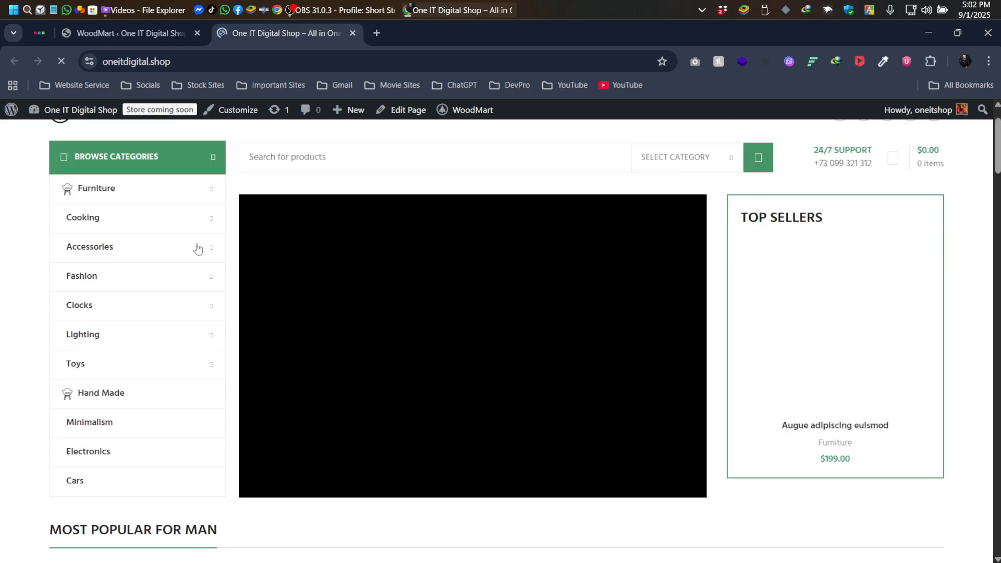
pyautogui.scroll(-6, 197, 249)
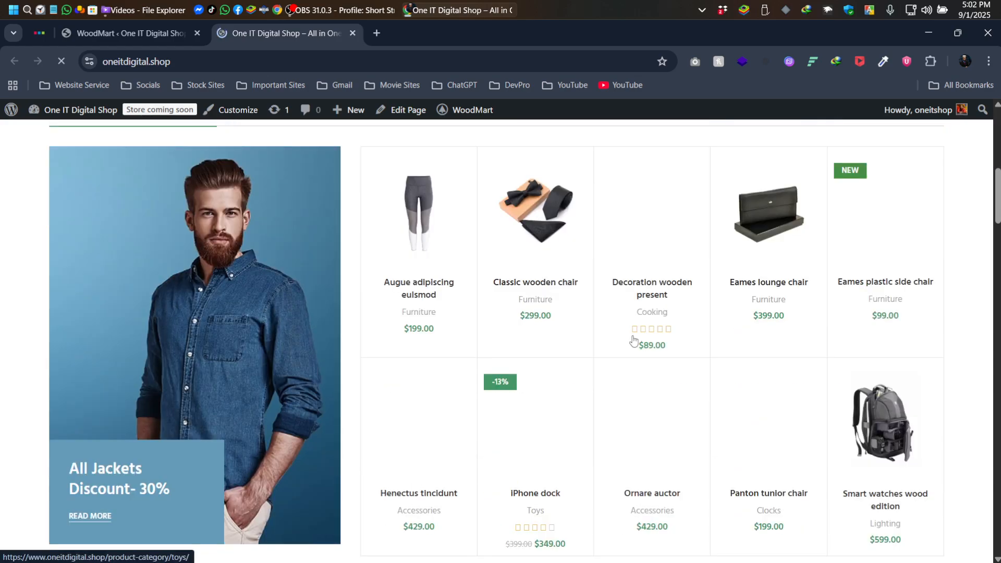
pyautogui.scroll(-8, 580, 308)
pyautogui.scroll(-9, 578, 310)
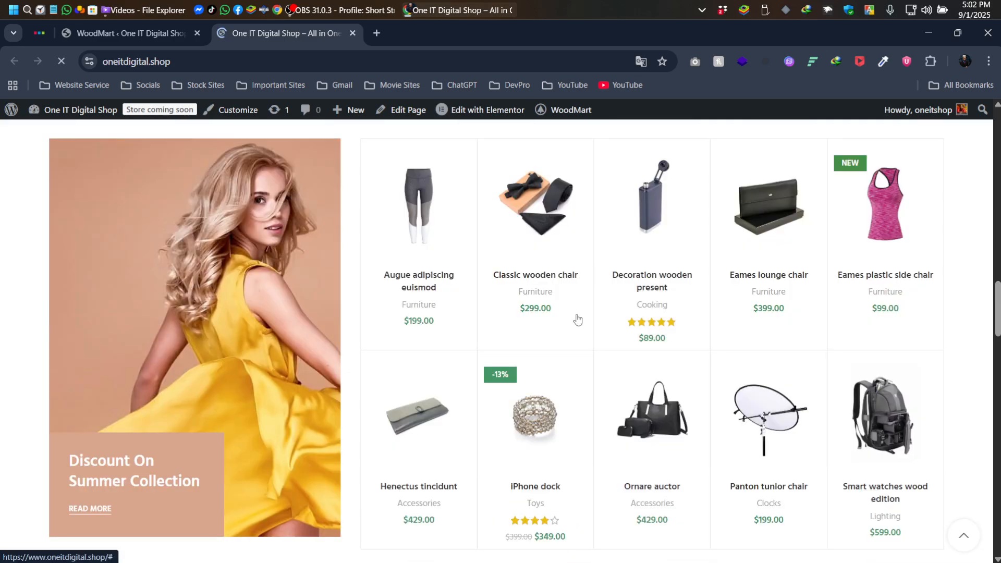
pyautogui.scroll(-10, 577, 319)
pyautogui.scroll(-10, 576, 322)
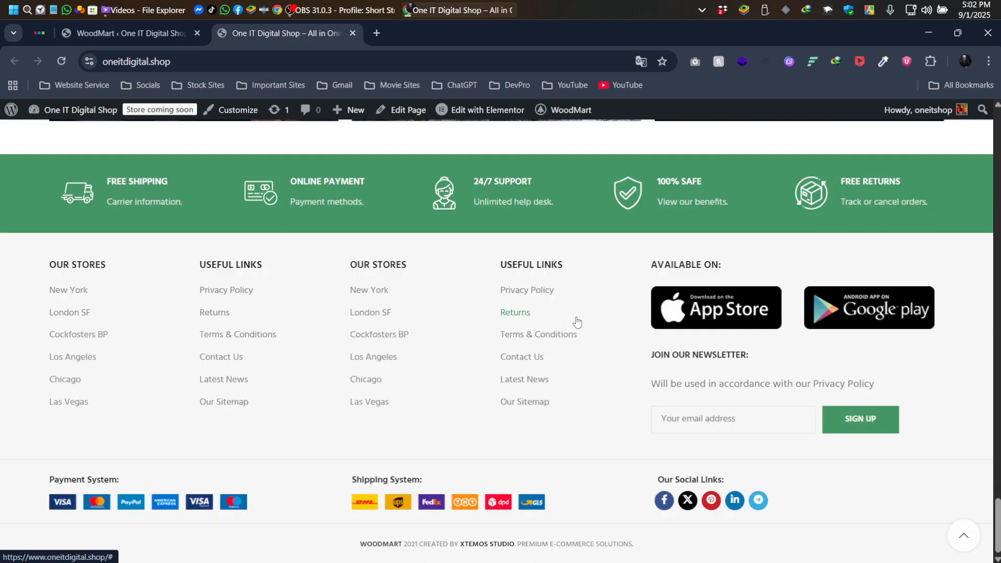
pyautogui.scroll(20, 576, 322)
pyautogui.scroll(20, 576, 321)
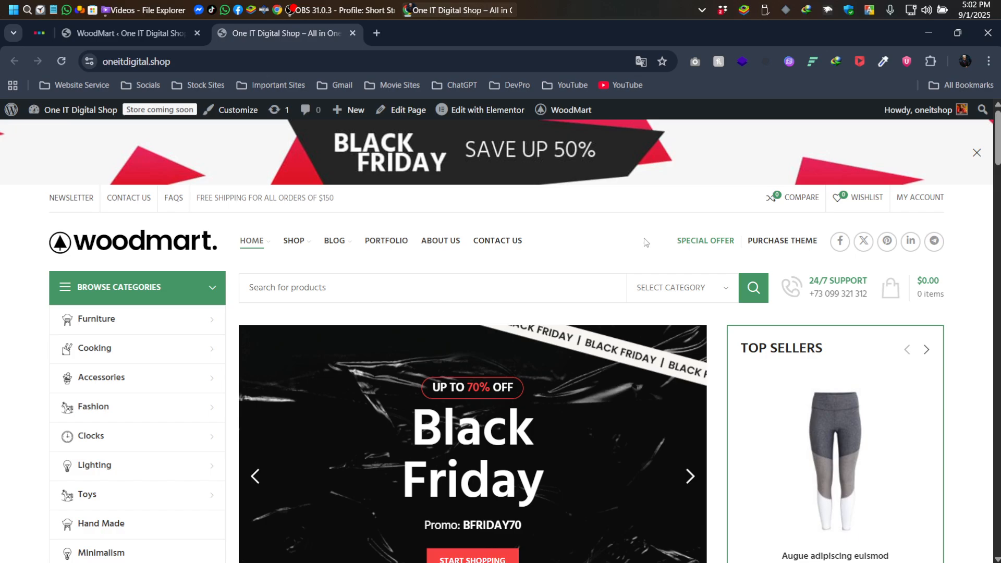
# Step: Browse through the promotional slides of the homepage's Black Friday hero slider
pyautogui.scroll(-3, 645, 242)
pyautogui.scroll(-1, 715, 270)
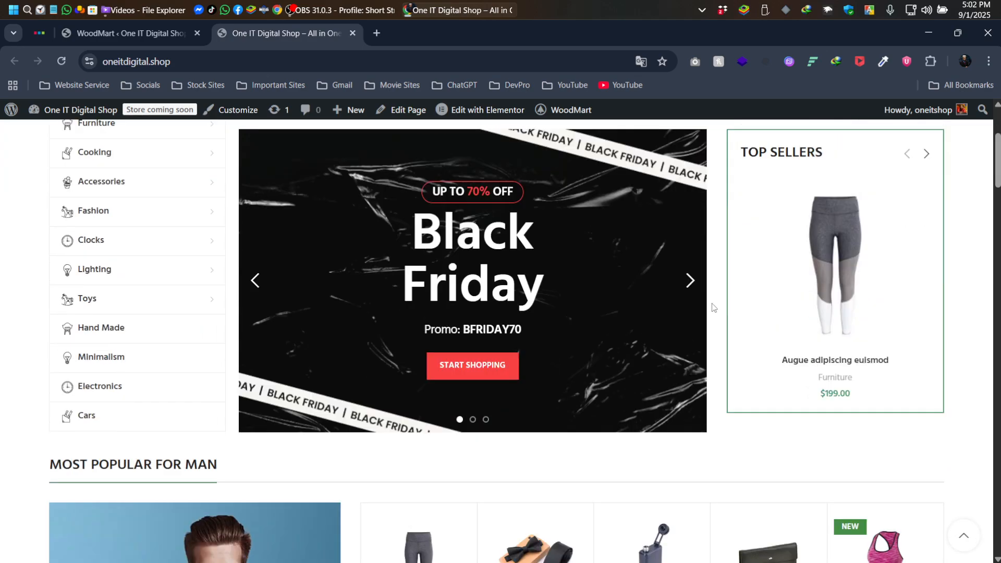
pyautogui.click(690, 282)
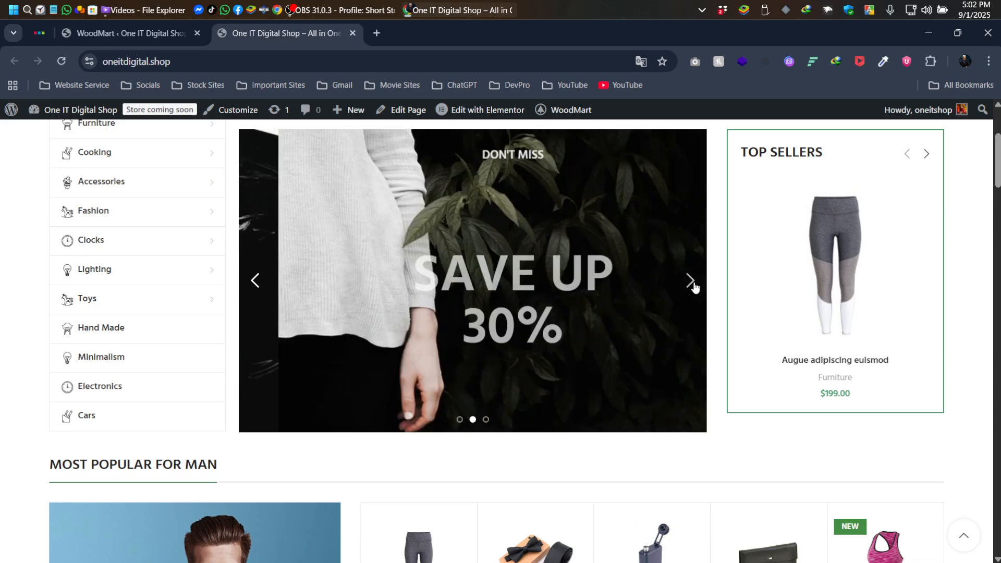
pyautogui.click(690, 282)
pyautogui.click(690, 281)
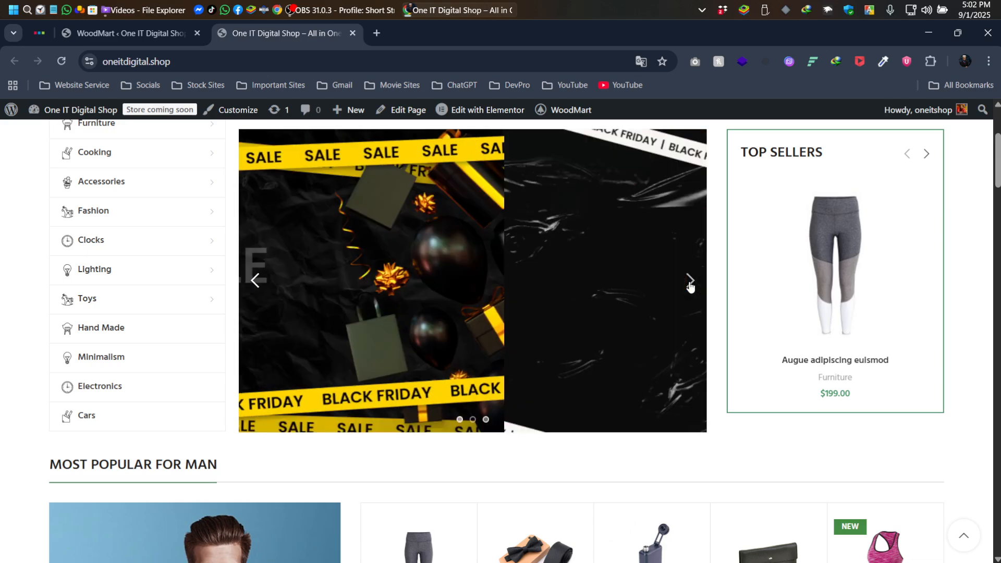
# Step: Page forward and back through the products in the homepage's Top Sellers carousel
pyautogui.scroll(2, 690, 285)
pyautogui.scroll(-1, 834, 234)
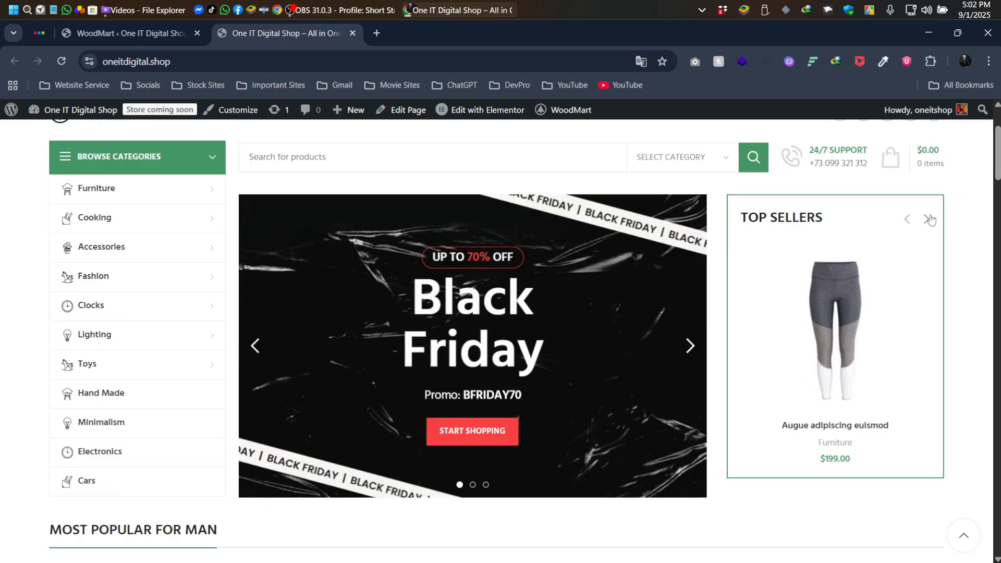
pyautogui.click(928, 218)
pyautogui.click(907, 218)
pyautogui.click(924, 220)
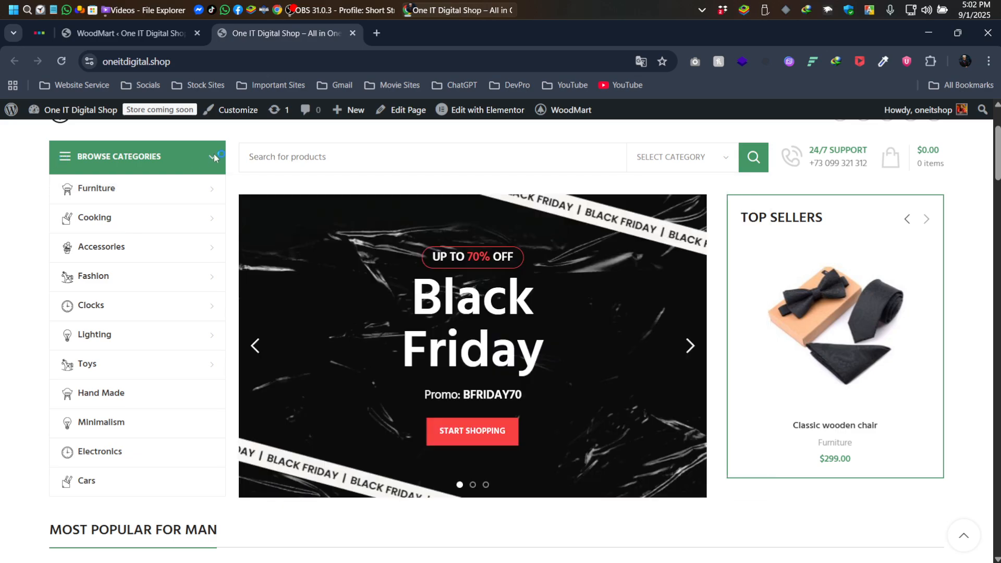
# Step: Preview the Browse Categories submenus such as Fashion, and the Shop mega menu in the storefront header
pyautogui.moveTo(188, 198)
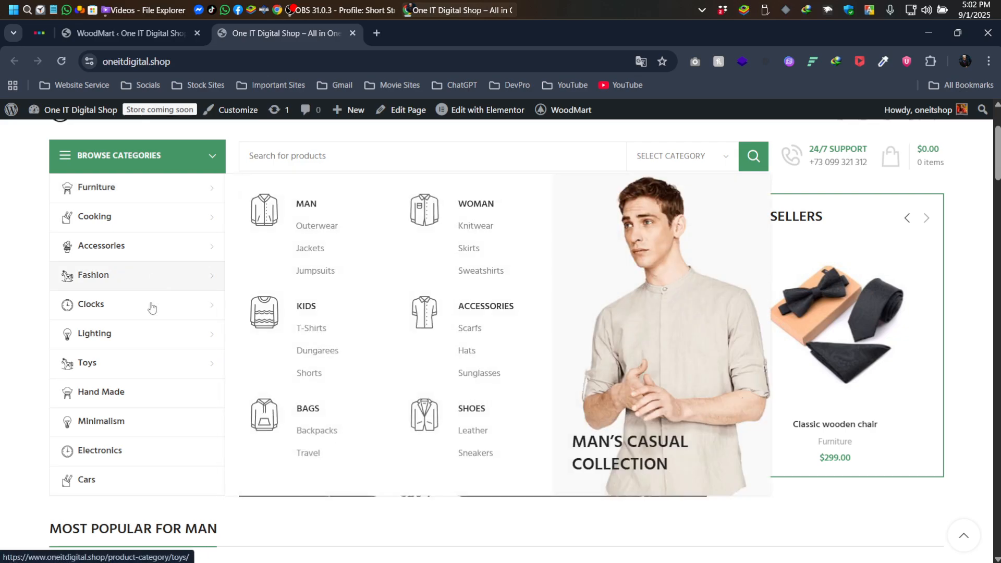
pyautogui.scroll(-1, 155, 354)
pyautogui.scroll(1, 156, 355)
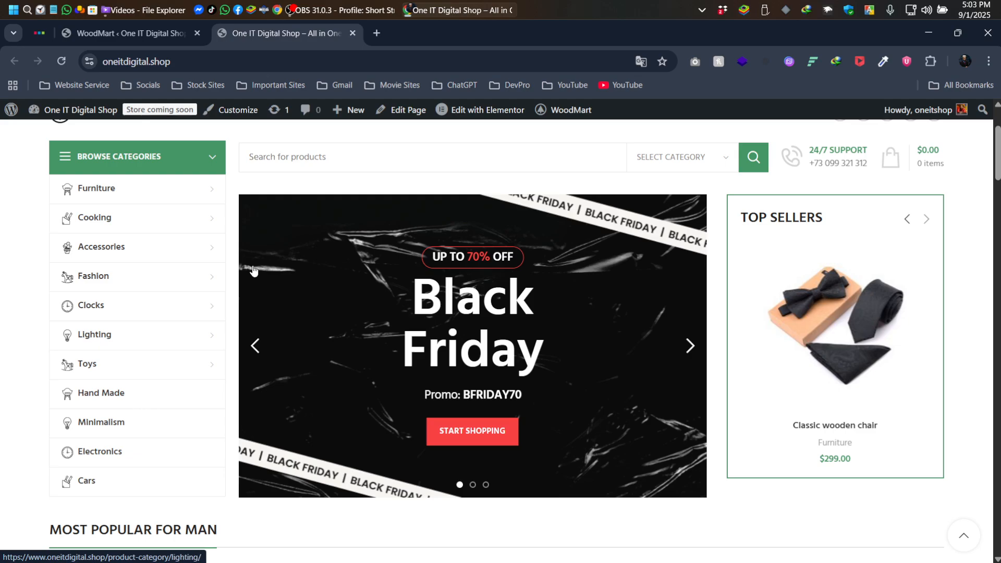
pyautogui.scroll(-3, 969, 278)
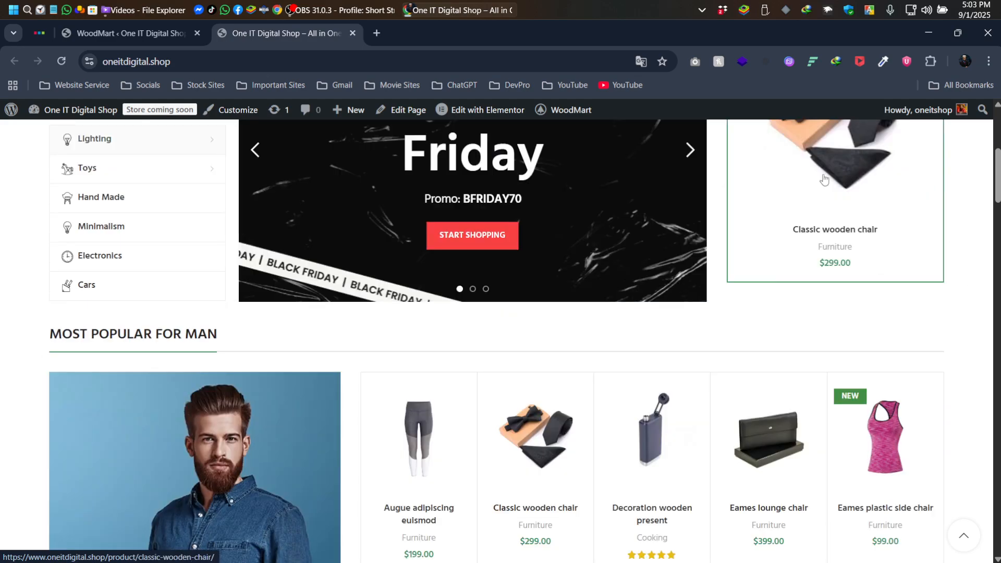
pyautogui.scroll(5, 860, 346)
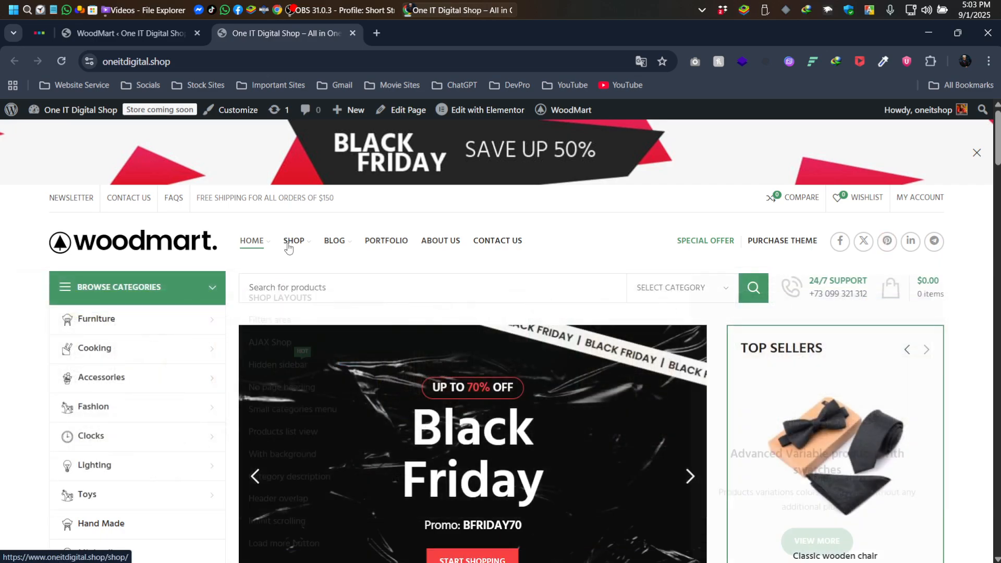
pyautogui.moveTo(290, 249)
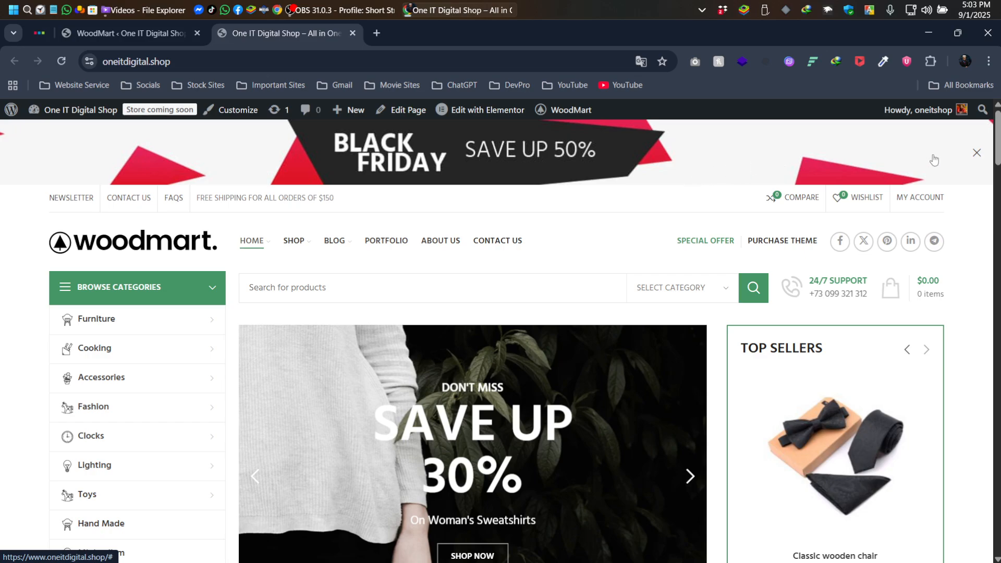
# Step: Dismiss the Black Friday promotional banner above the header and view the Most Popular for Man products
pyautogui.click(977, 153)
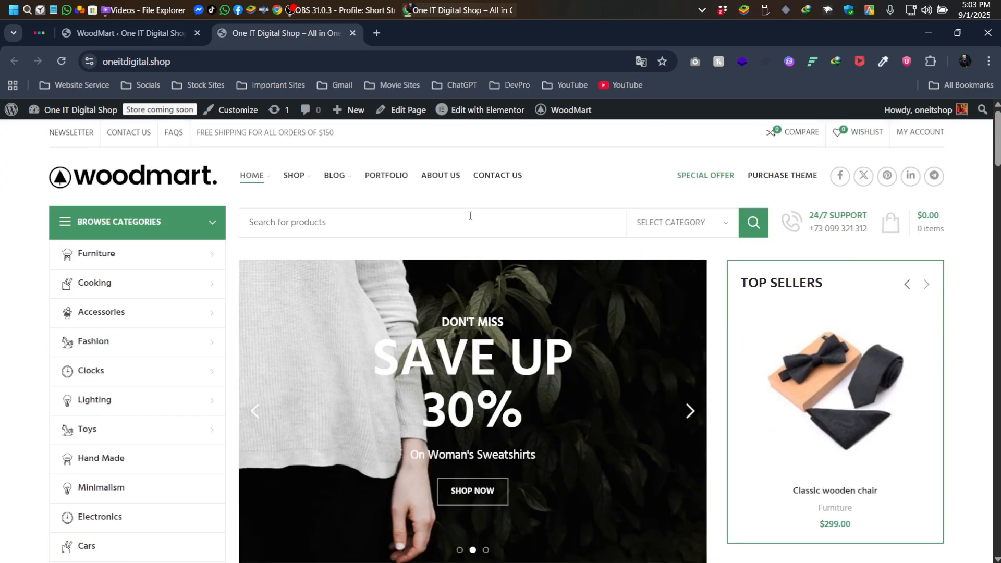
pyautogui.scroll(-6, 130, 301)
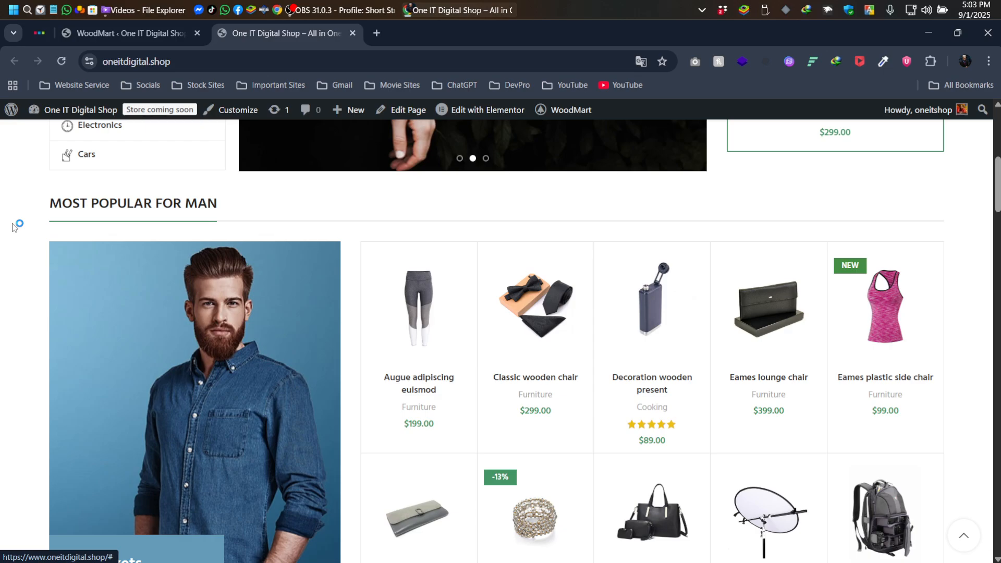
pyautogui.scroll(-3, 583, 268)
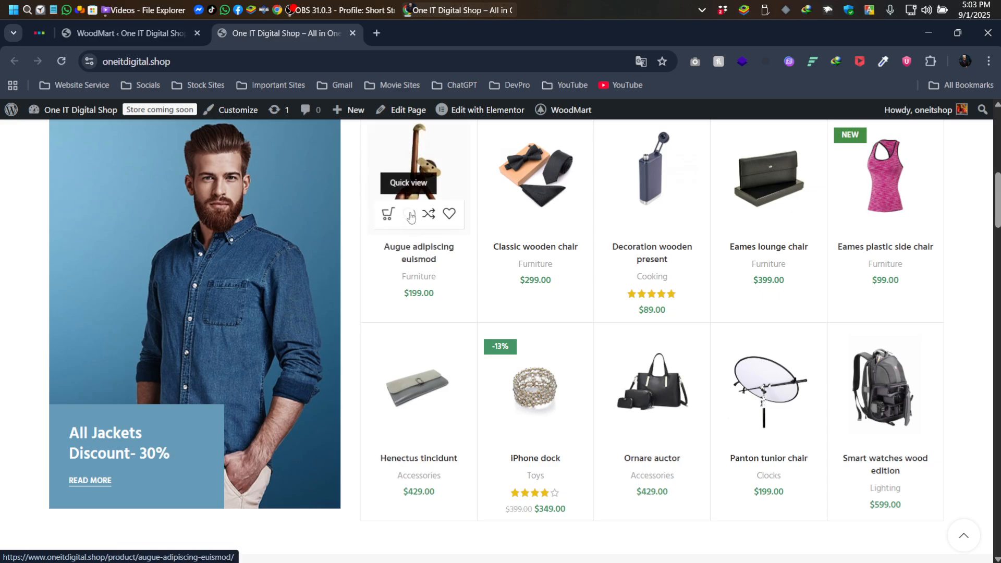
# Step: Open the quick view of Augue adipiscing euismod and test its quantity control, raising the quantity to 5
pyautogui.click(410, 215)
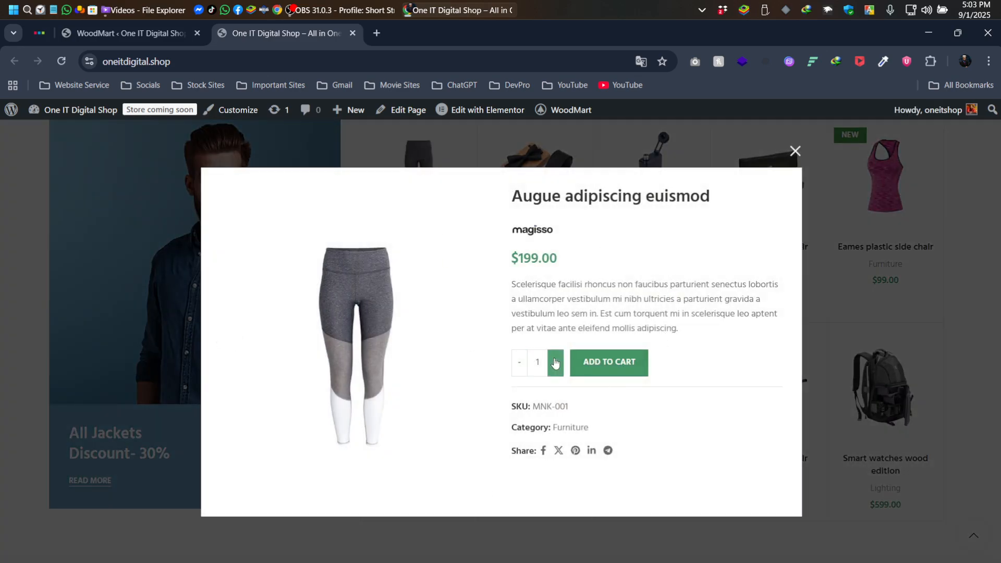
pyautogui.click(555, 364)
pyautogui.click(519, 363)
pyautogui.click(520, 363)
pyautogui.click(519, 363)
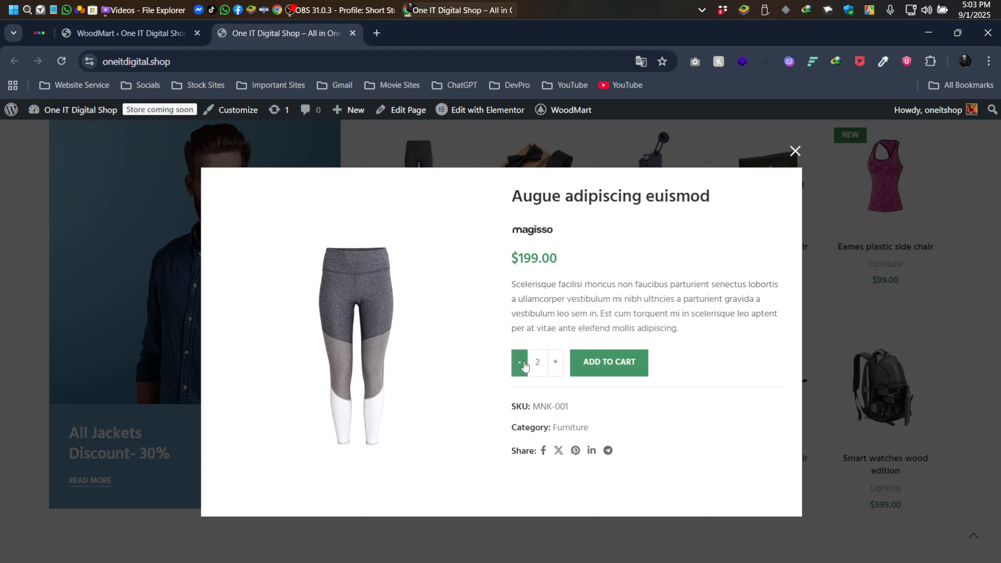
pyautogui.click(551, 362)
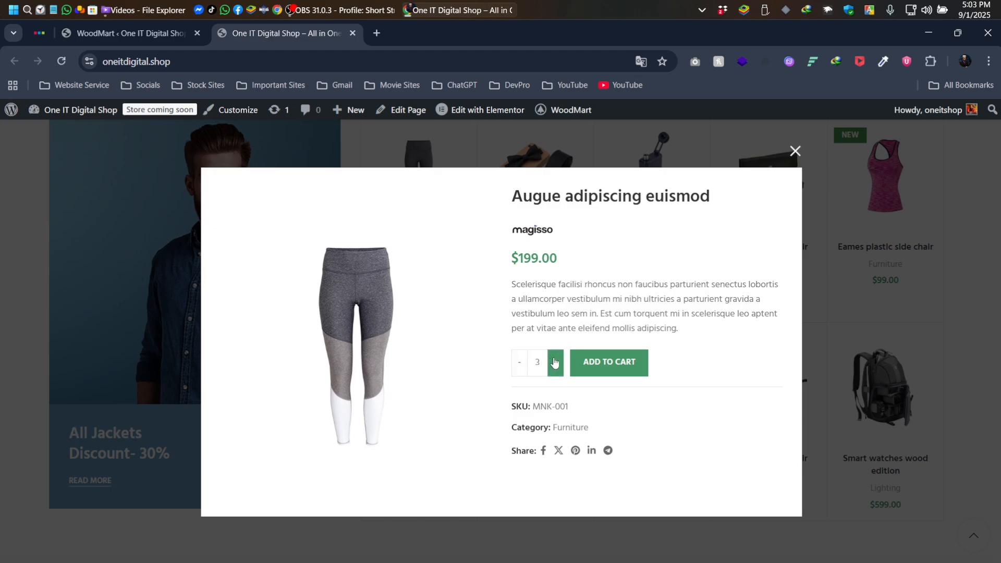
pyautogui.click(555, 363)
pyautogui.click(554, 363)
pyautogui.click(554, 363)
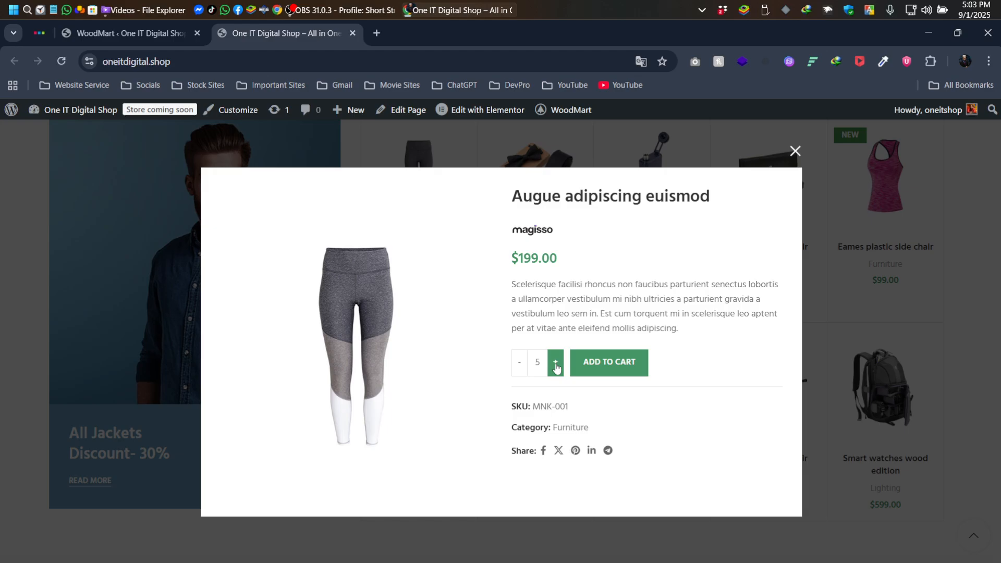
# Step: Examine the product's SKU and category details in the quick view, and open the Furniture category page
pyautogui.moveTo(530, 406); pyautogui.dragTo(578, 407)
pyautogui.click(539, 407)
pyautogui.click(559, 407)
pyautogui.doubleClick(558, 406)
pyautogui.click(545, 406)
pyautogui.moveTo(532, 407); pyautogui.dragTo(586, 431)
pyautogui.click(544, 415)
pyautogui.click(625, 452)
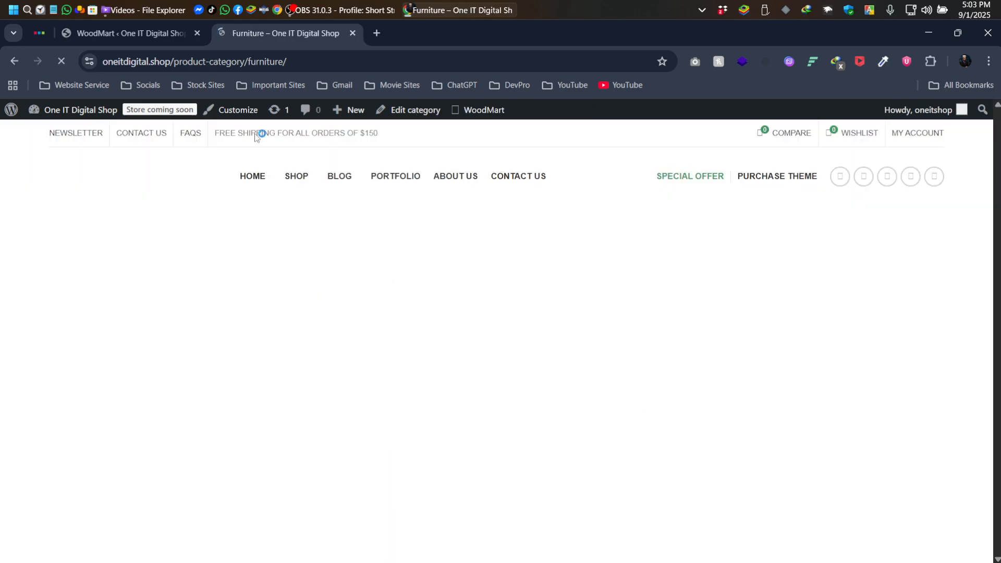
# Step: Examine the Furniture category page's header, product grid, and its price, color, size, brand and stock status filters
pyautogui.scroll(-5, 291, 307)
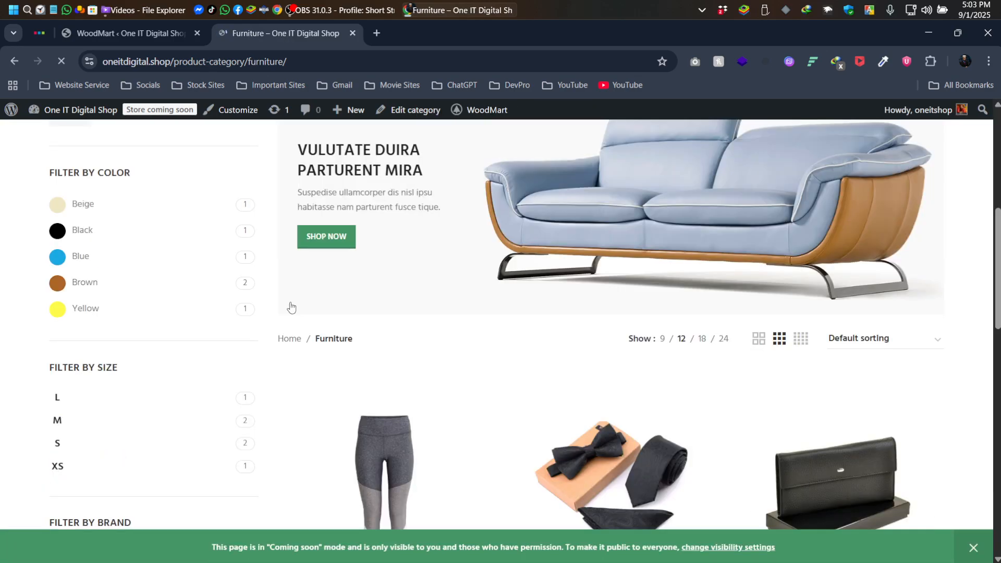
pyautogui.scroll(5, 354, 297)
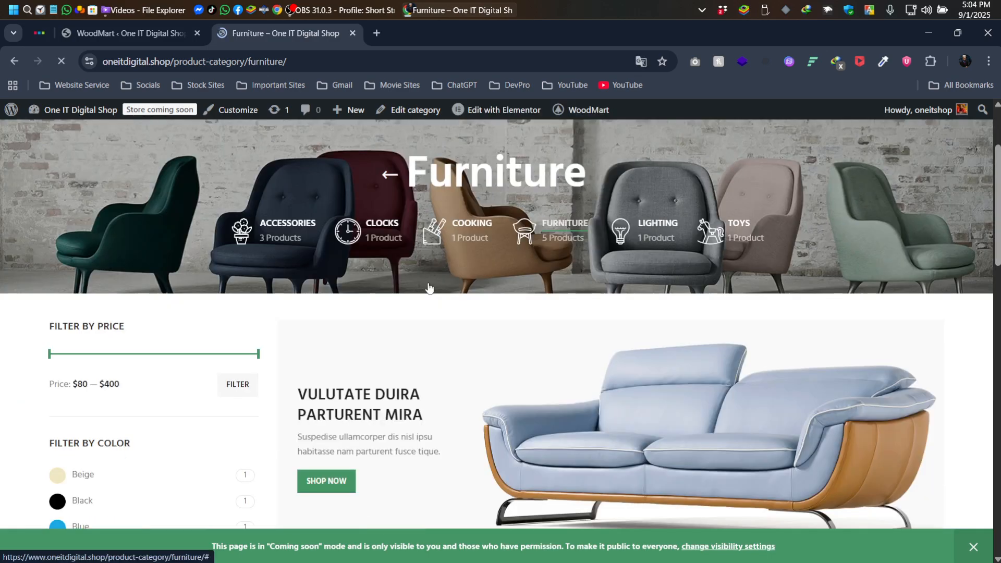
pyautogui.scroll(-1, 429, 287)
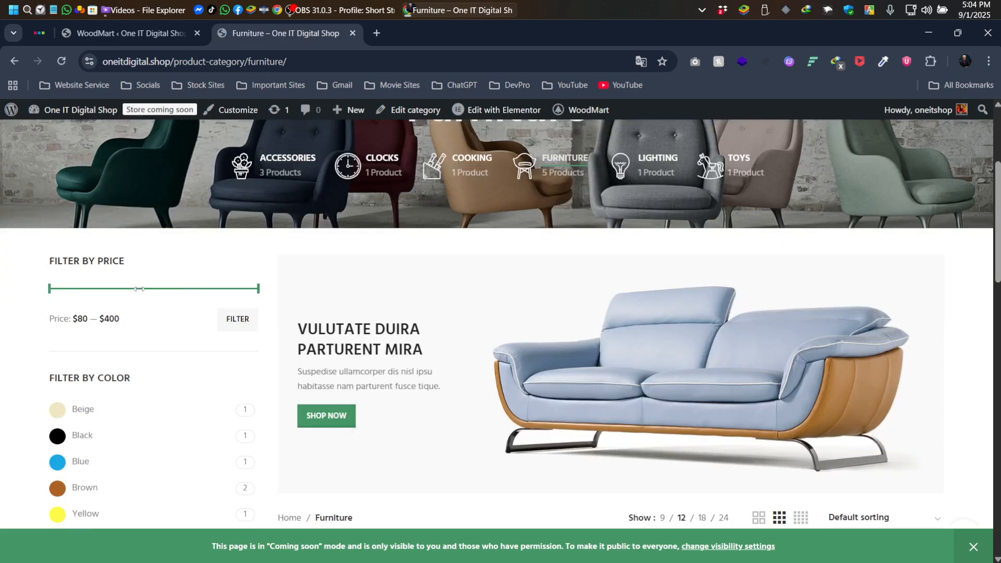
pyautogui.scroll(-2, 422, 295)
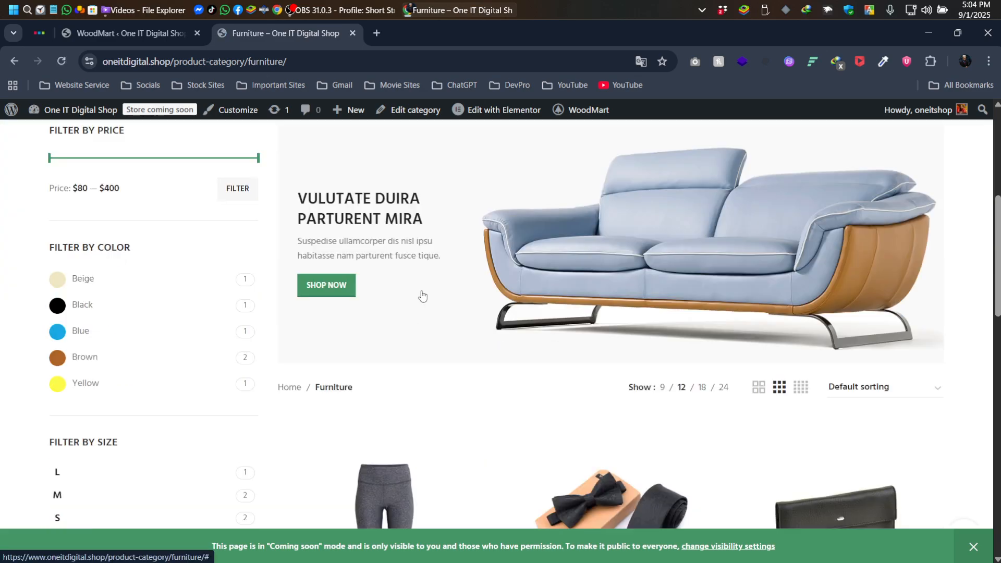
pyautogui.scroll(-1, 256, 315)
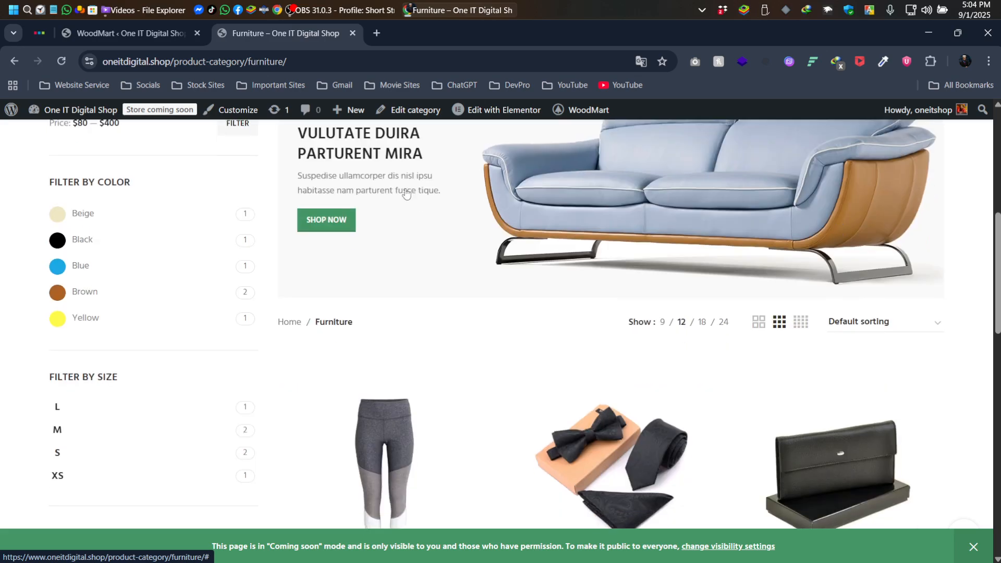
pyautogui.scroll(-6, 778, 295)
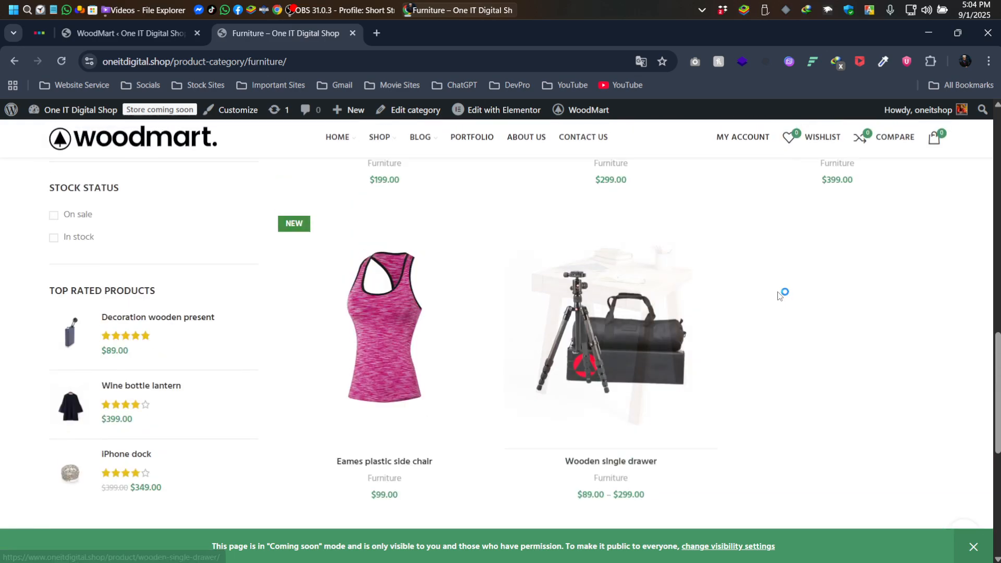
pyautogui.scroll(5, 779, 295)
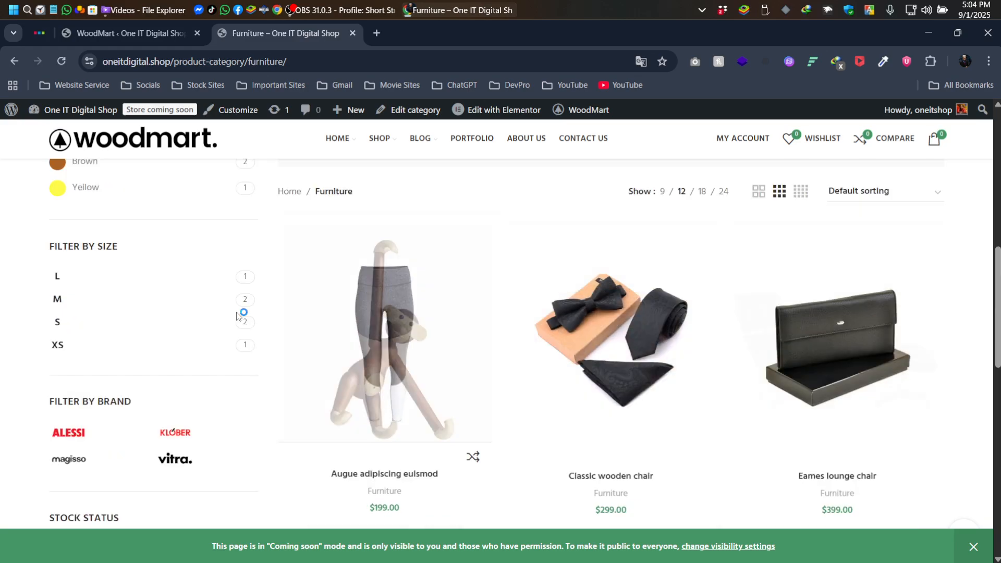
pyautogui.scroll(-2, 79, 220)
pyautogui.scroll(1, 79, 220)
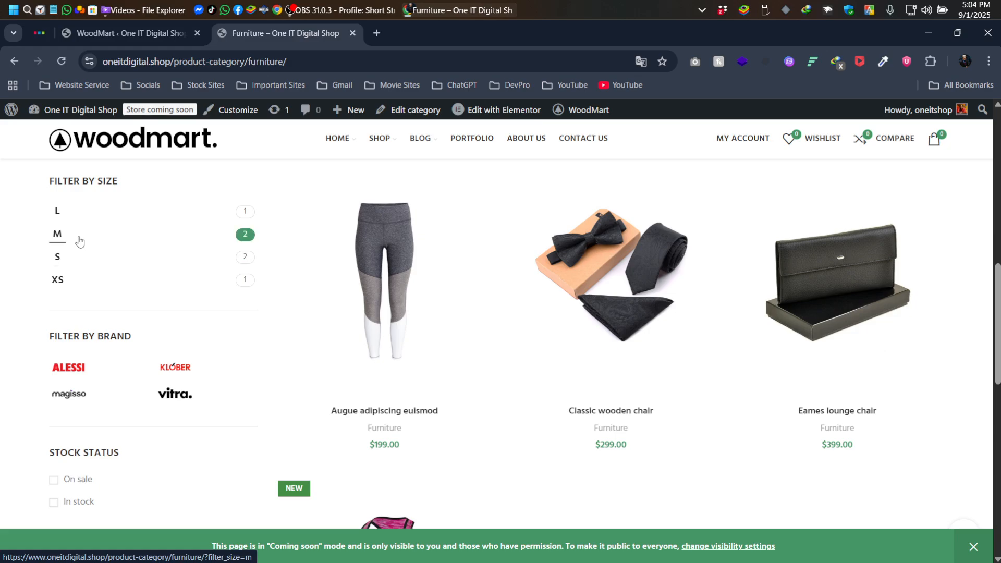
pyautogui.scroll(-2, 79, 276)
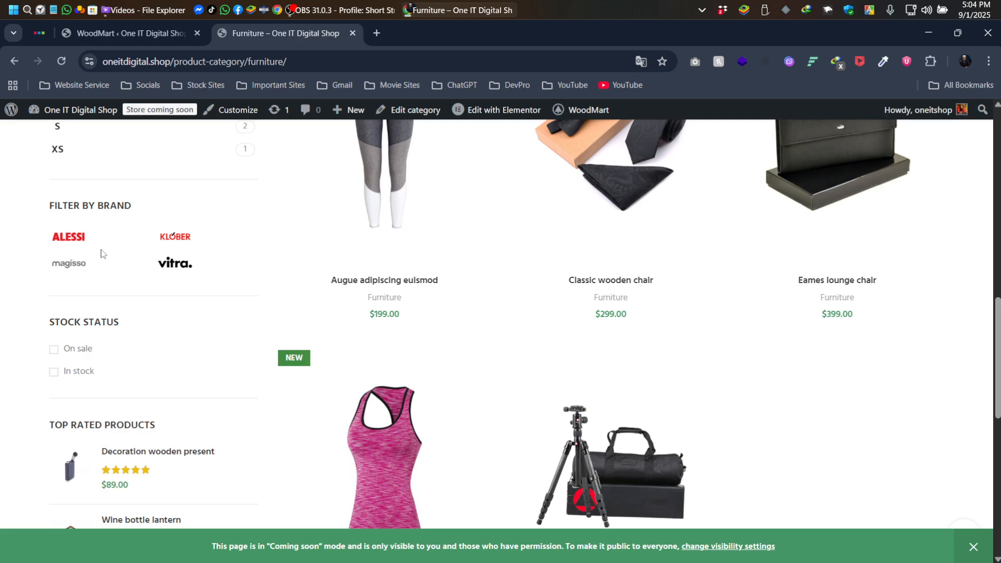
pyautogui.scroll(-1, 136, 263)
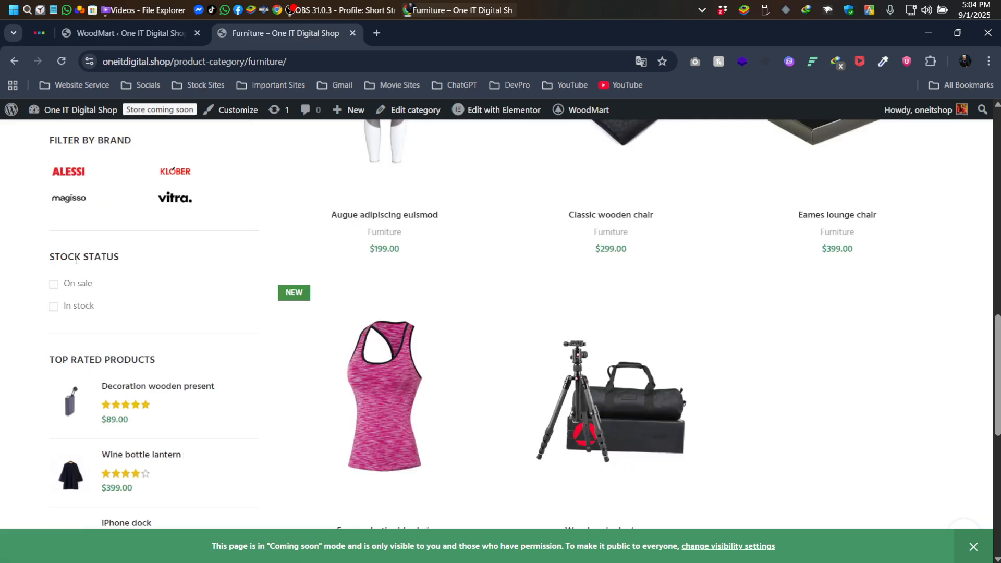
# Step: Filter the Furniture products by the On sale stock status and view the filtered listing
pyautogui.click(53, 292)
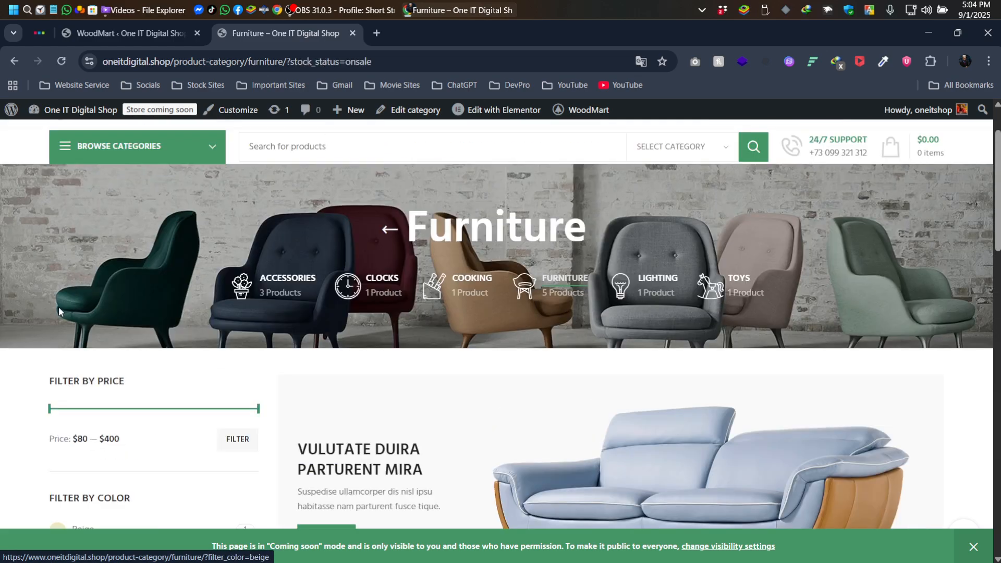
pyautogui.scroll(-8, 257, 322)
pyautogui.scroll(3, 500, 308)
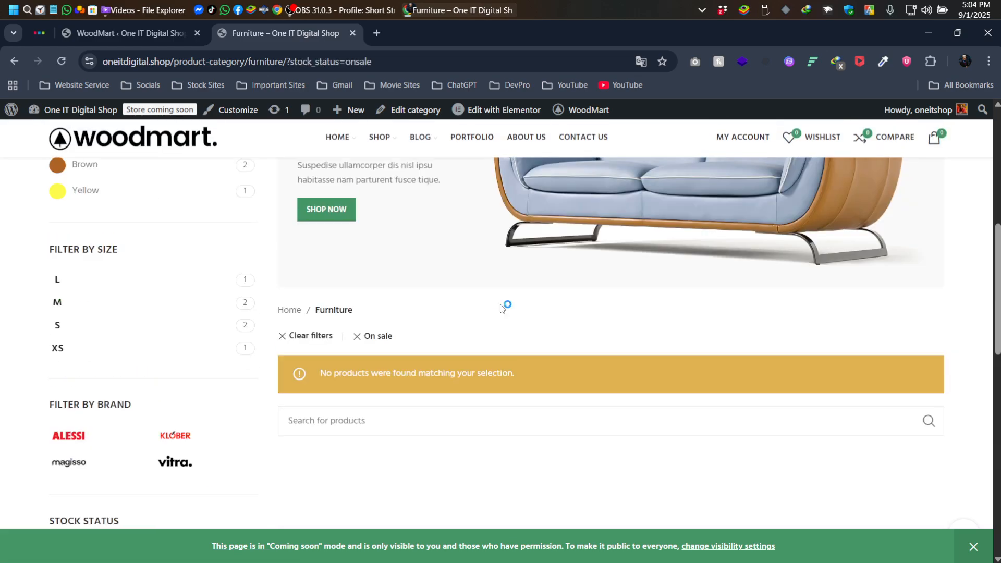
# Step: Examine the category page's footer, including its service highlights, store and useful links, newsletter sign-up, and payment and shipping sections
pyautogui.scroll(-12, 500, 308)
pyautogui.scroll(2, 505, 310)
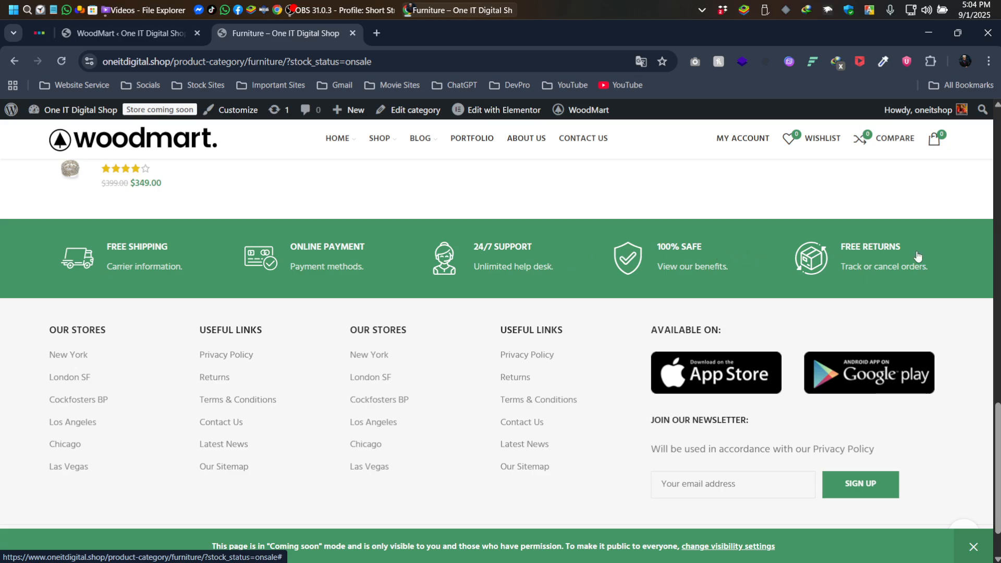
pyautogui.scroll(-1, 903, 276)
pyautogui.scroll(1, 887, 279)
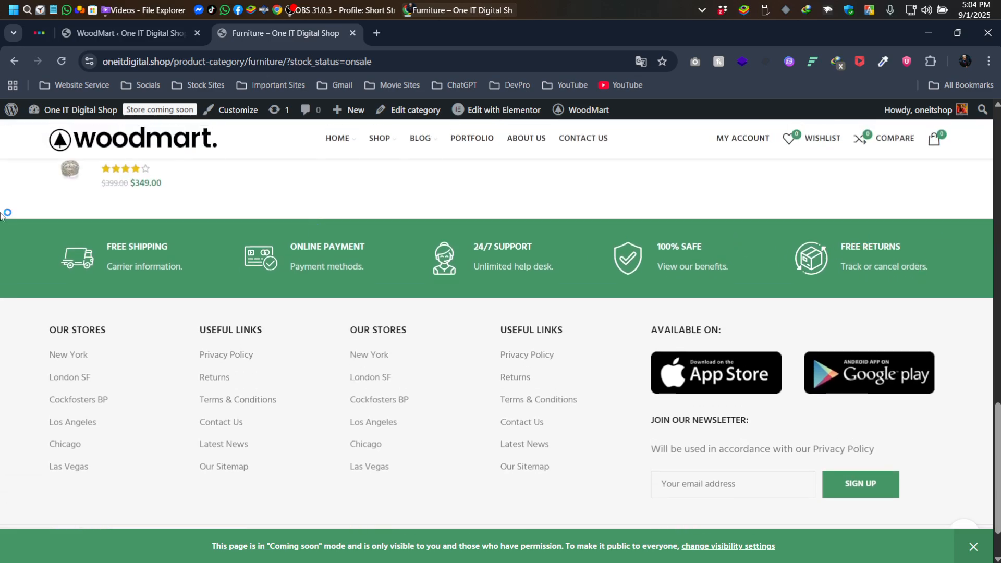
pyautogui.scroll(-1, 746, 244)
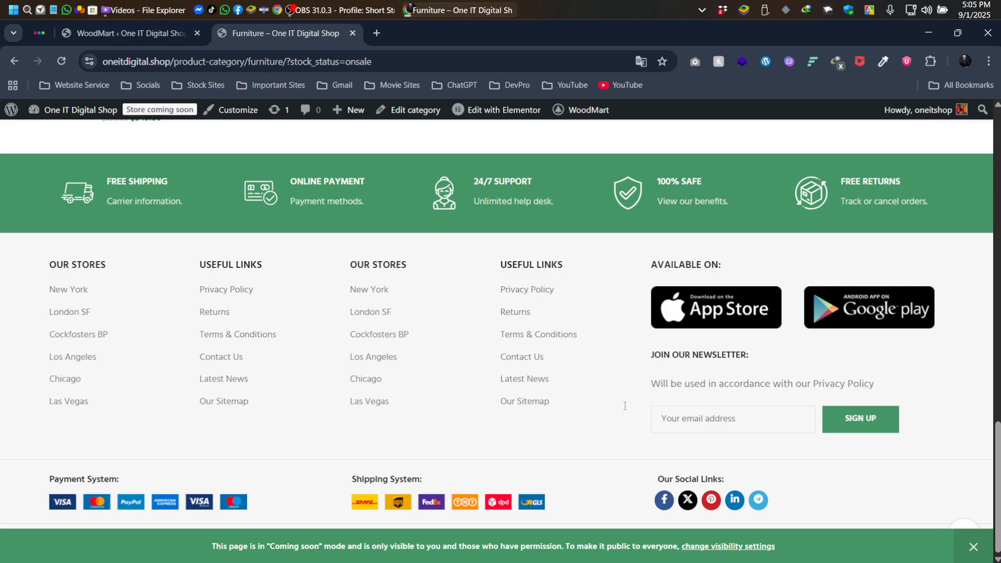
pyautogui.moveTo(649, 349); pyautogui.dragTo(877, 371)
pyautogui.click(877, 371)
pyautogui.click(691, 412)
pyautogui.click(911, 379)
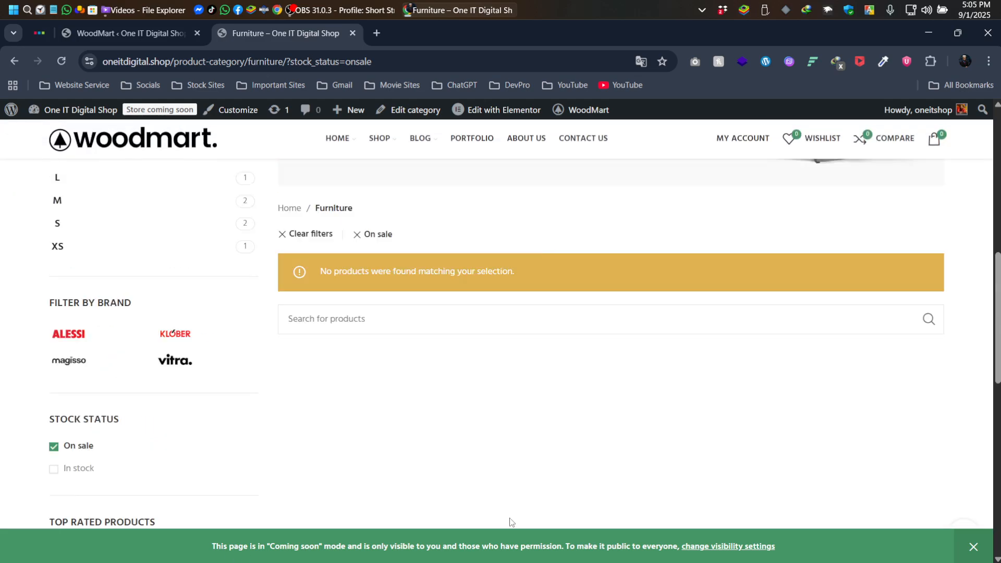
pyautogui.scroll(-6, 510, 521)
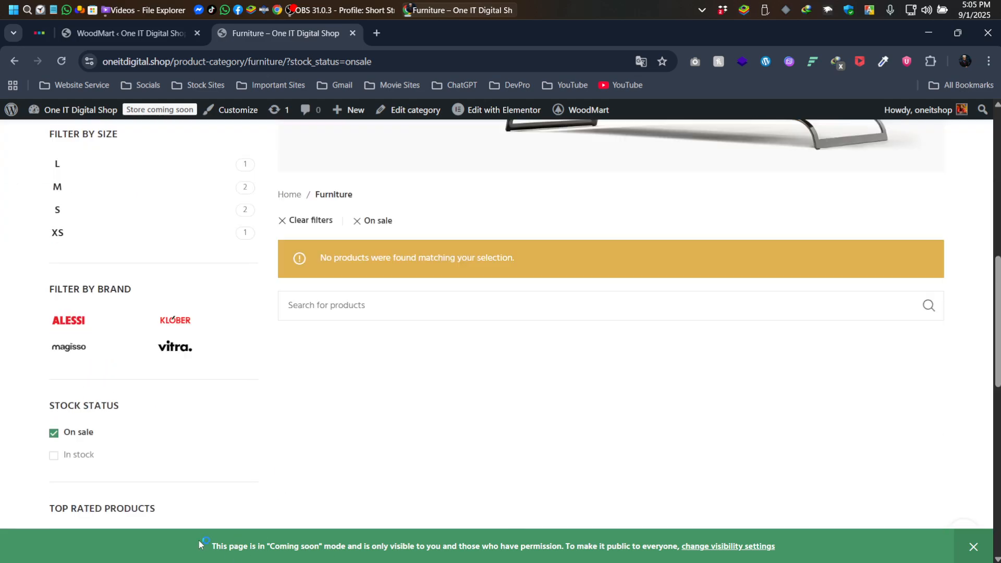
# Step: Review the "Coming soon" mode notice on the Furniture category page and dismiss it
pyautogui.moveTo(198, 541); pyautogui.dragTo(786, 550)
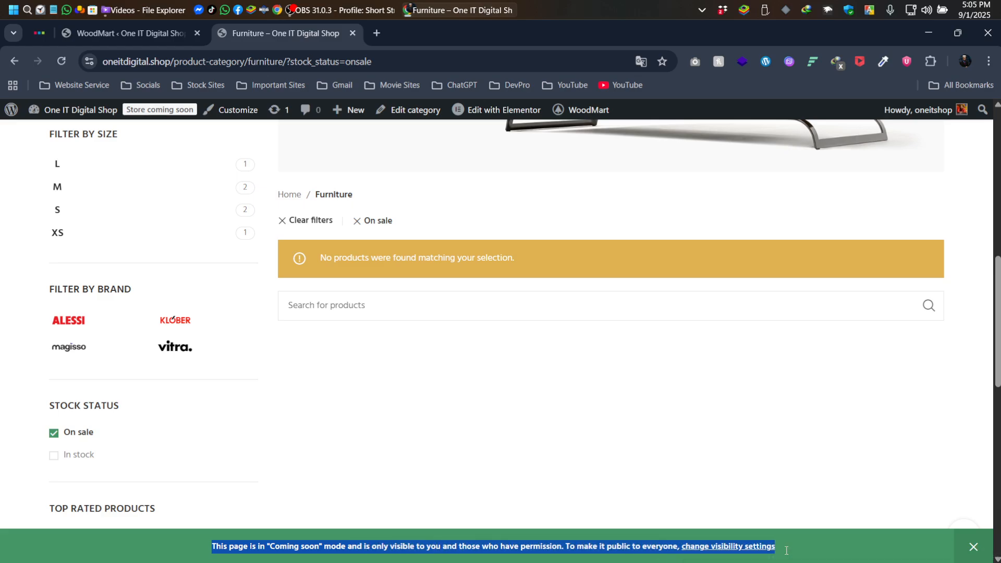
pyautogui.click(802, 554)
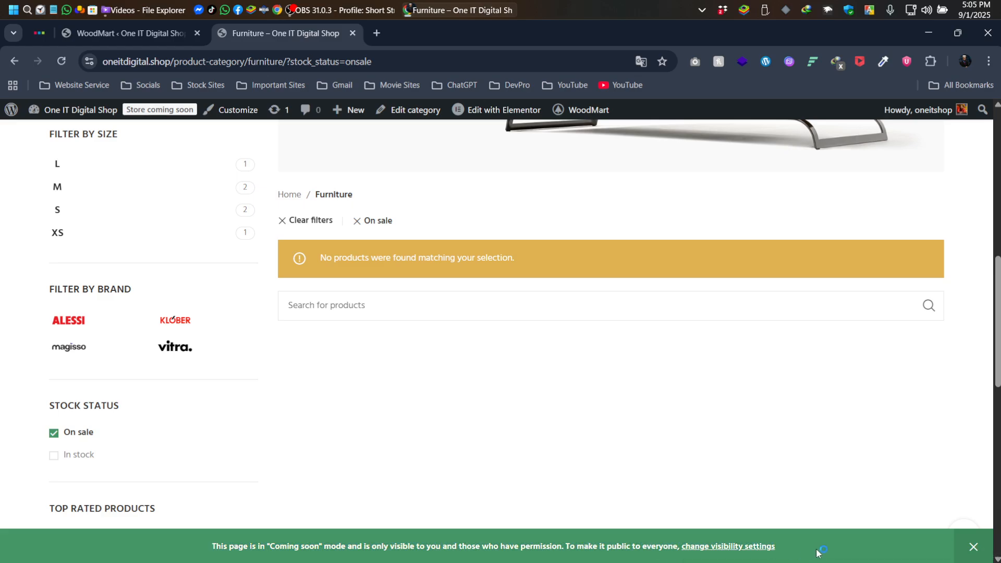
pyautogui.scroll(10, 838, 552)
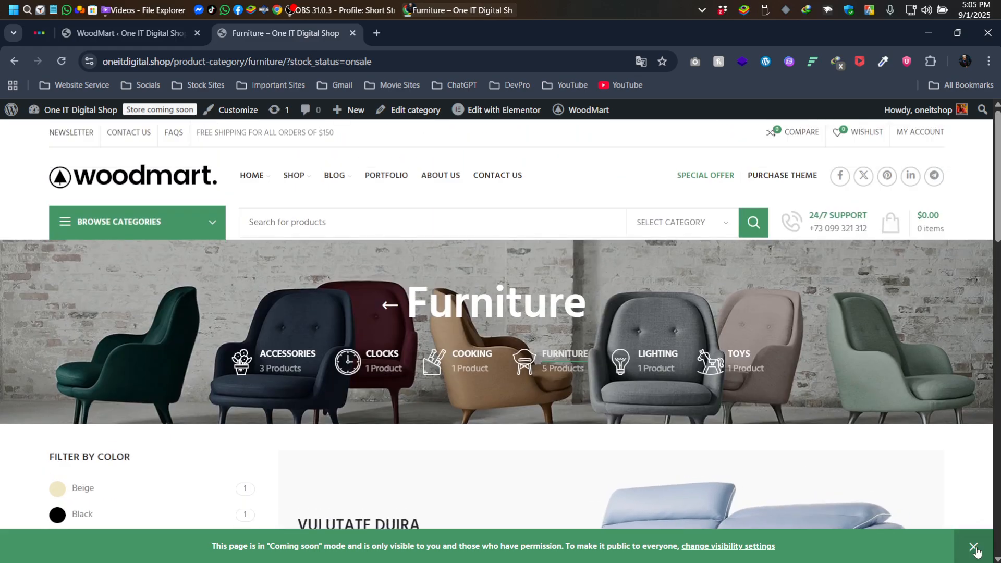
pyautogui.click(974, 547)
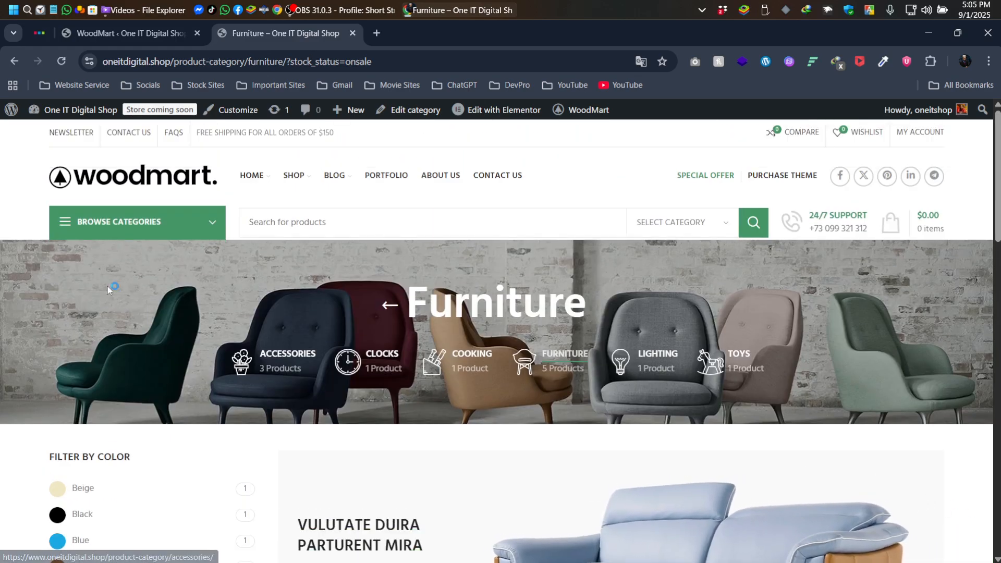
# Step: Open the store's homepage, examine its banners, product sections and footer, and minimize the browser window
pyautogui.click(250, 176)
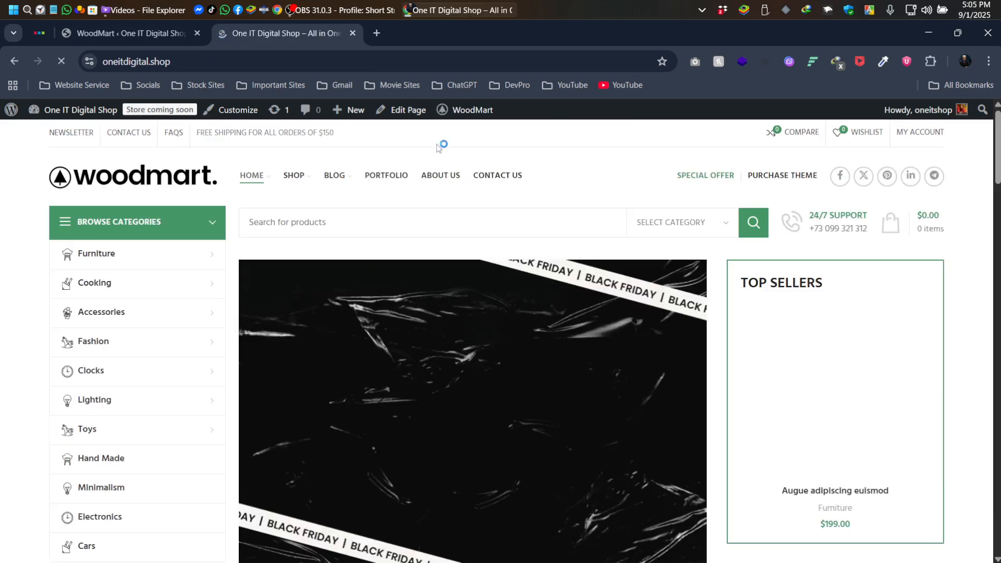
pyautogui.scroll(-10, 473, 288)
pyautogui.scroll(-7, 473, 292)
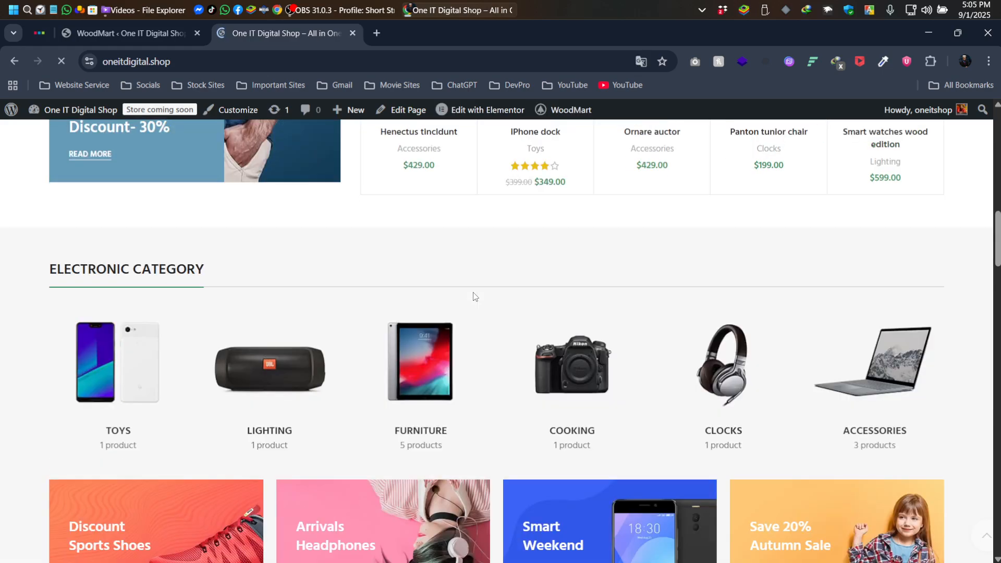
pyautogui.scroll(-10, 490, 313)
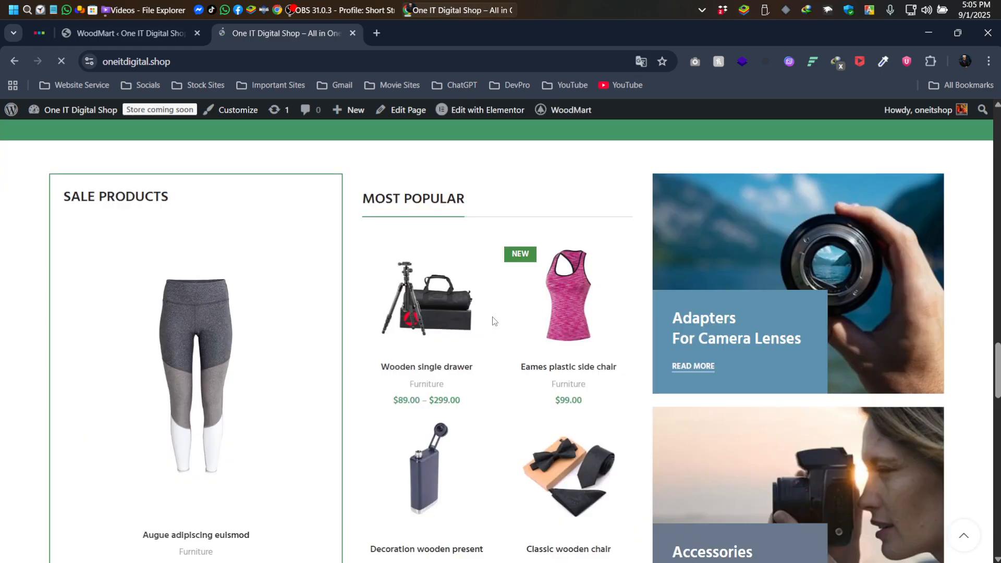
pyautogui.scroll(-10, 492, 325)
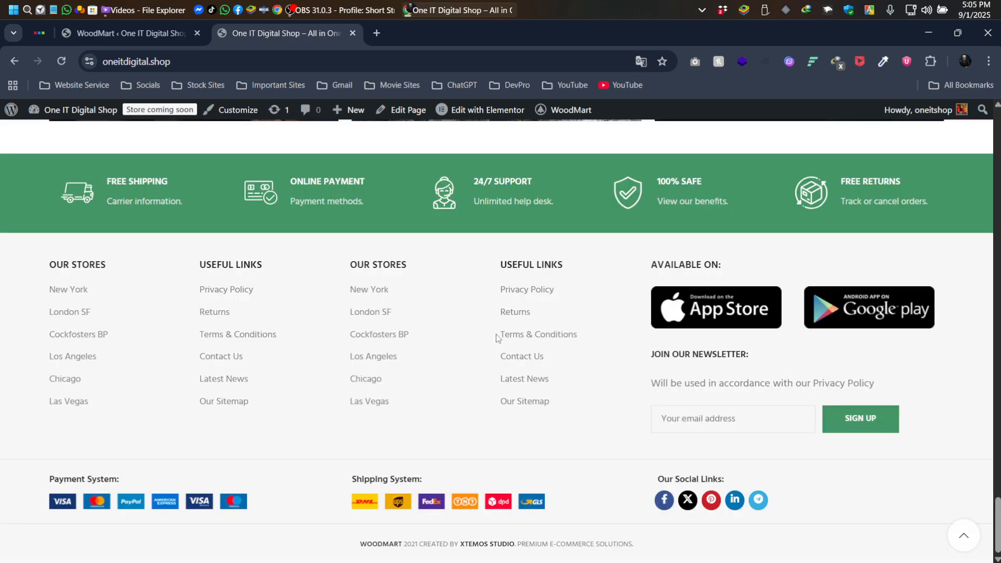
pyautogui.scroll(15, 495, 333)
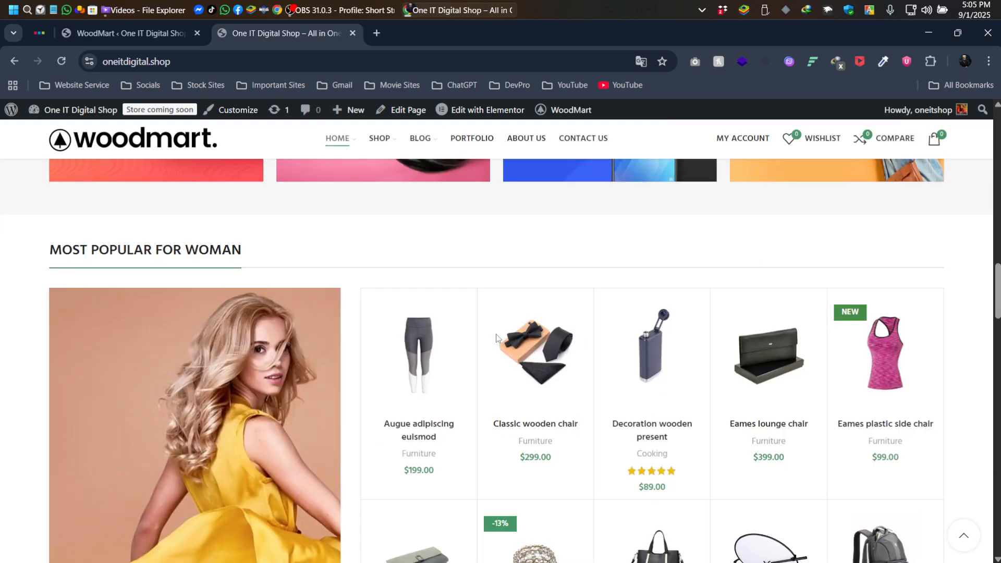
pyautogui.scroll(15, 490, 344)
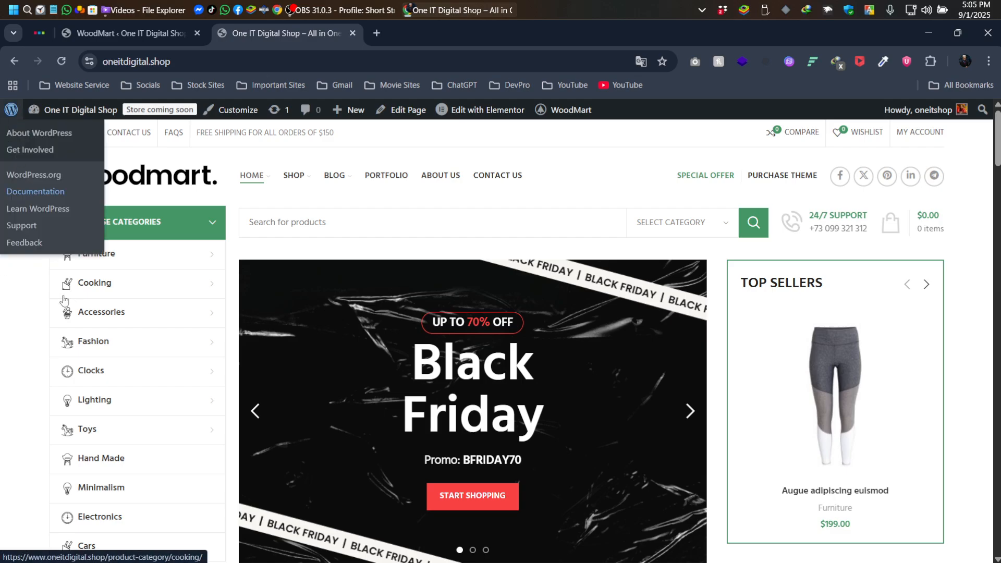
pyautogui.moveTo(107, 120)
pyautogui.click(929, 33)
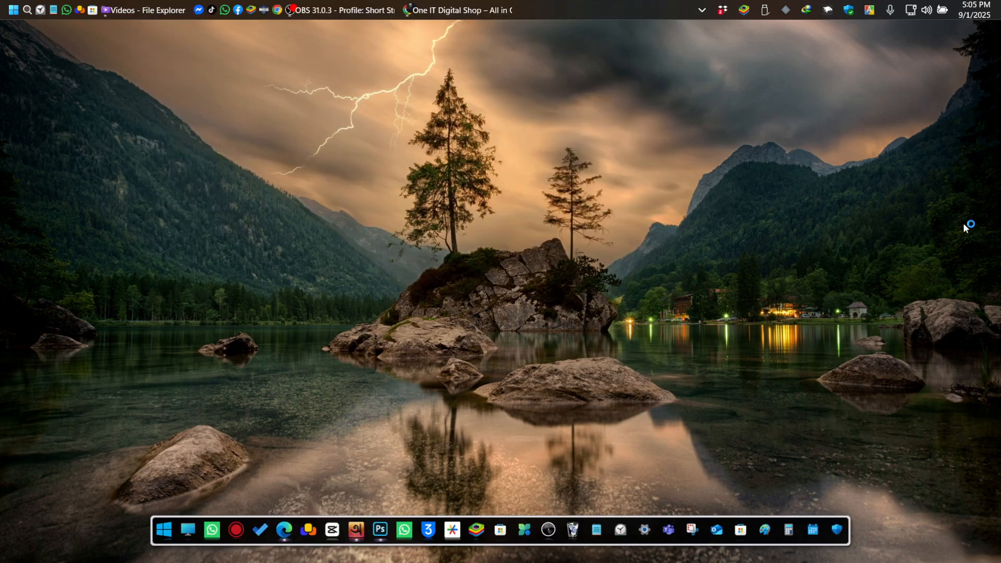